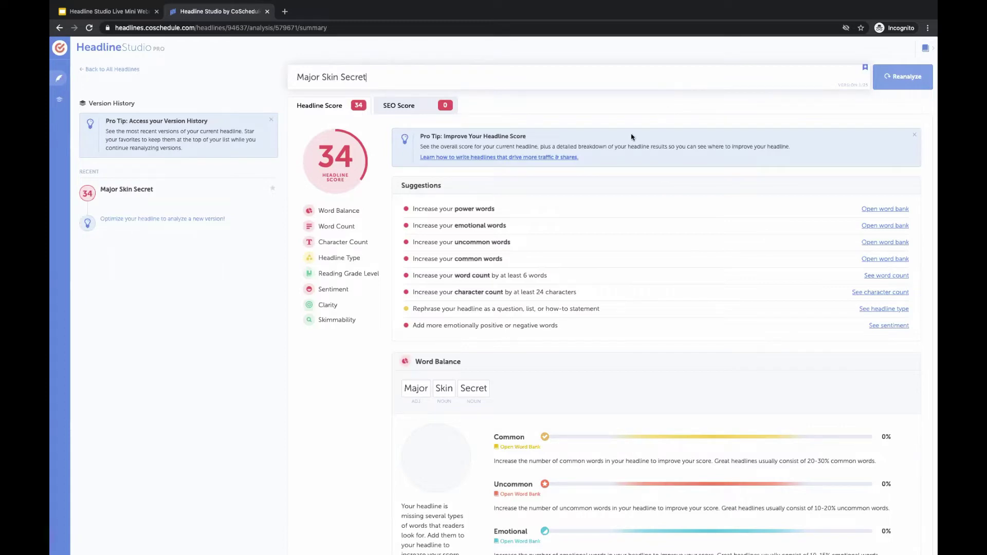
# - Open the power words word bank beside the headline analysis
pyautogui.scroll(-1, 631, 137)
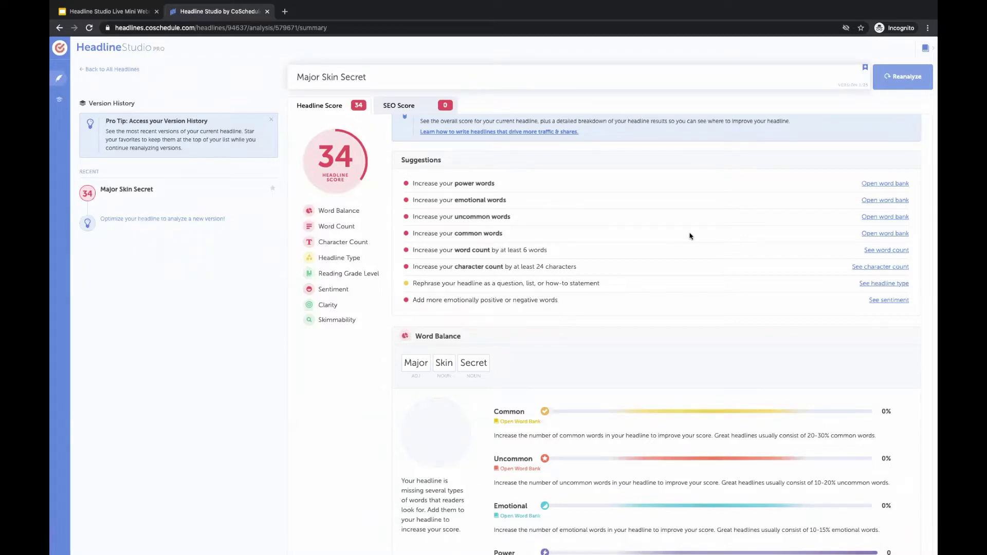
pyautogui.scroll(-1, 689, 236)
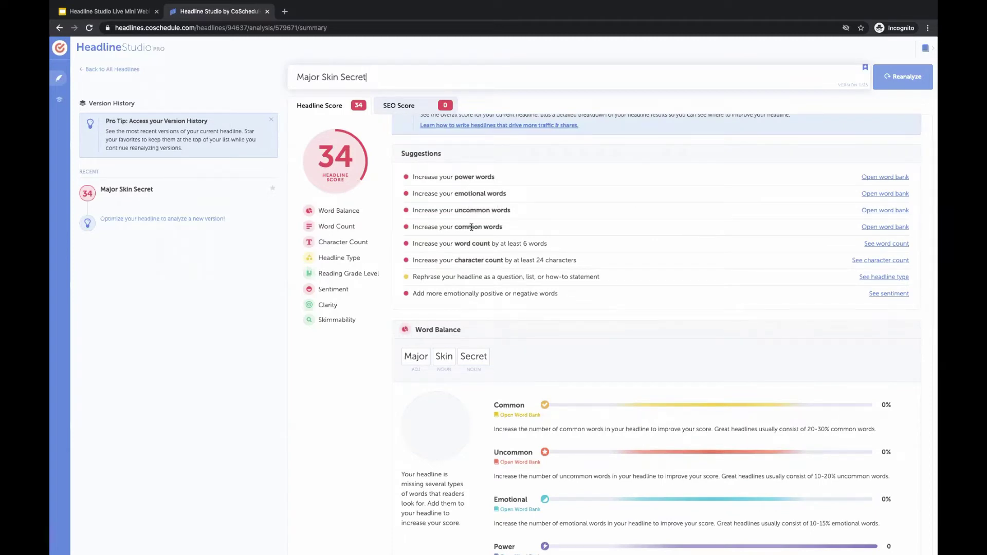
pyautogui.scroll(-3, 625, 313)
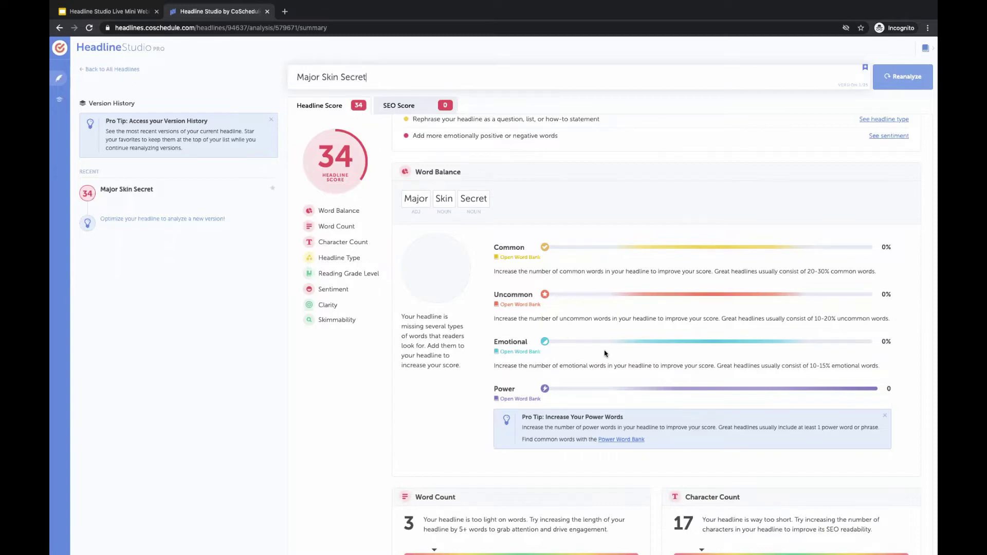
pyautogui.scroll(-5, 605, 353)
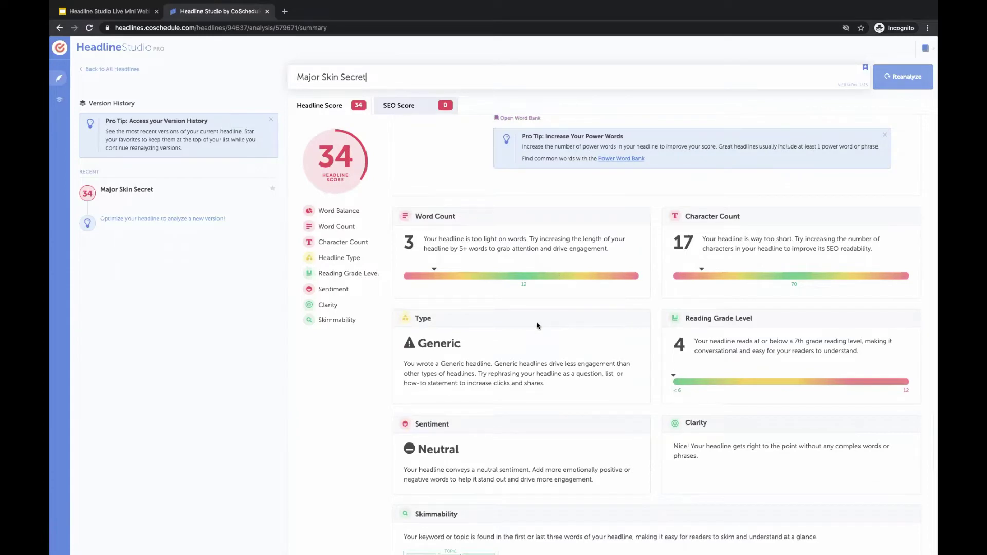
pyautogui.scroll(-1, 537, 326)
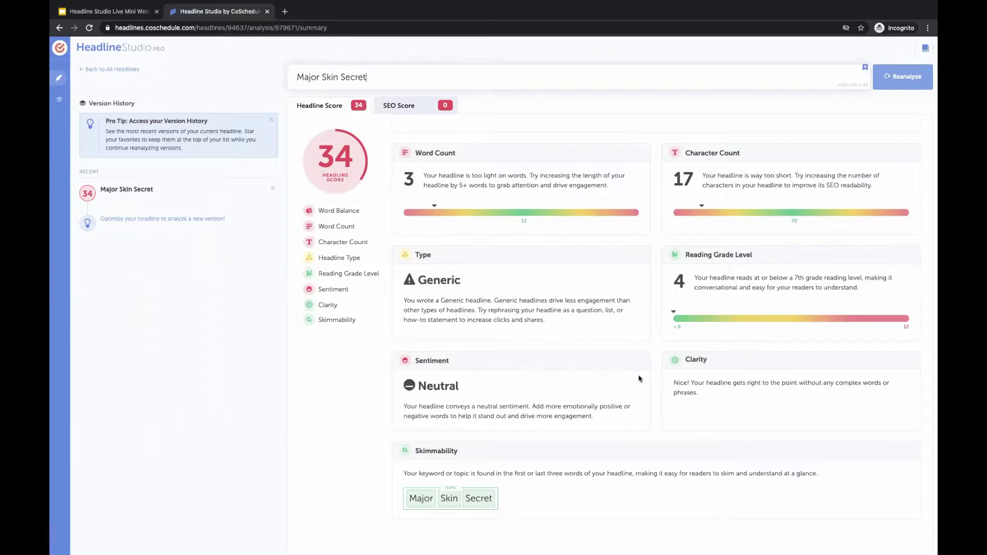
pyautogui.scroll(4, 639, 378)
pyautogui.scroll(7, 639, 379)
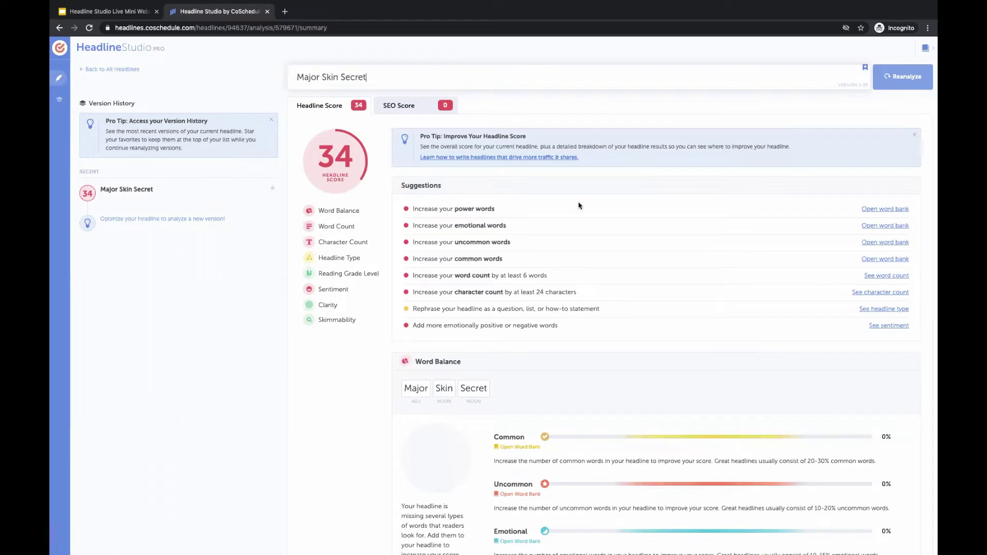
pyautogui.click(870, 210)
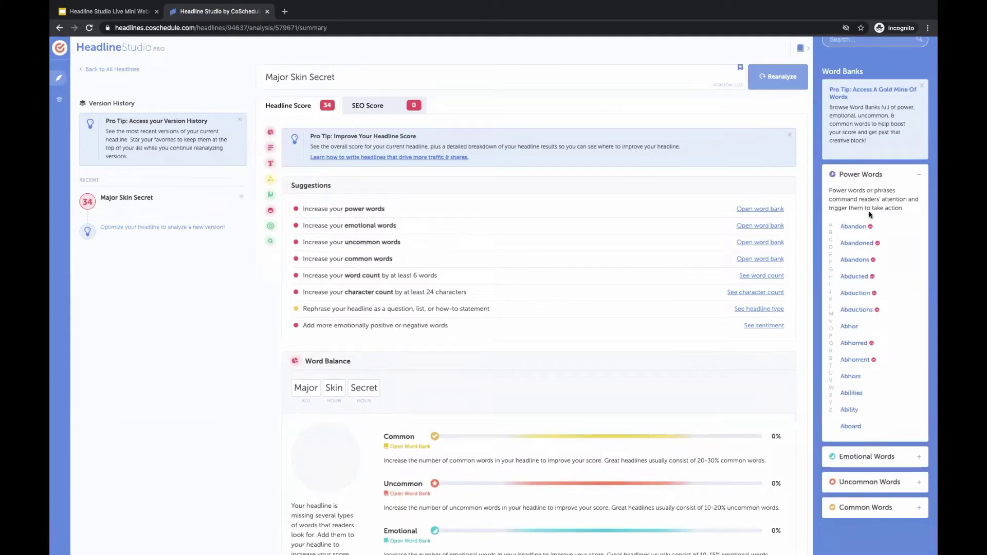
# - Expand the Emotional Words list, showing entries like Absolutely, Admiration and Affordable
pyautogui.scroll(3, 868, 211)
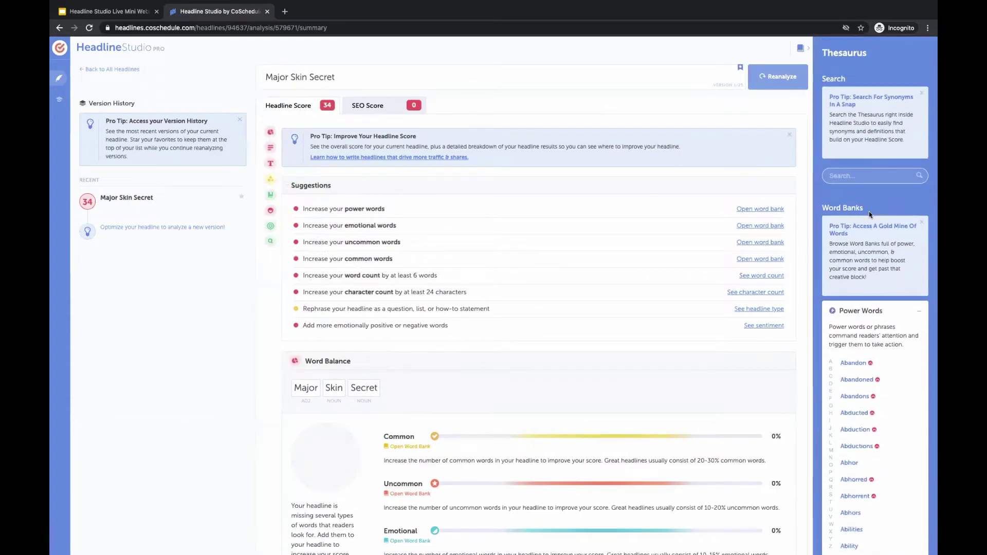
pyautogui.scroll(-2, 860, 143)
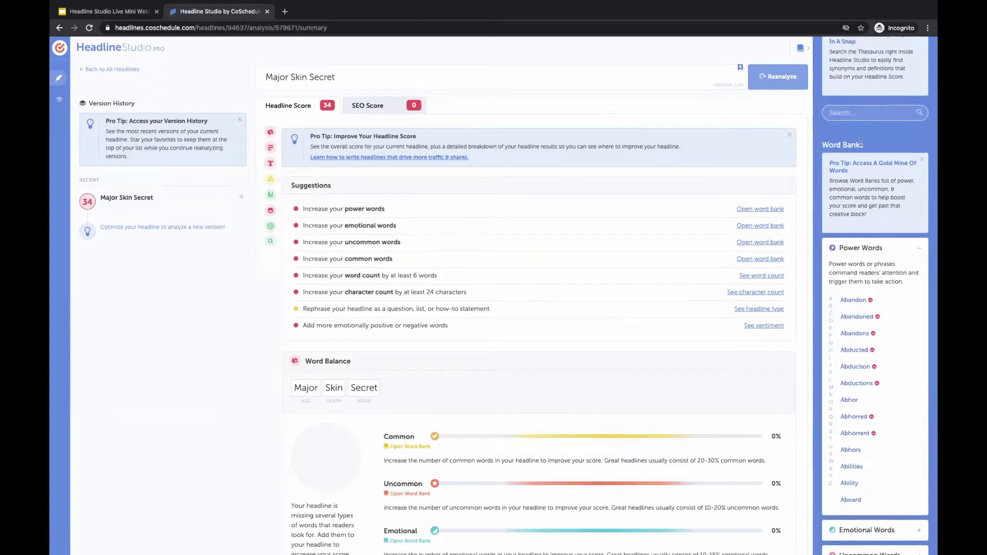
pyautogui.scroll(2, 861, 143)
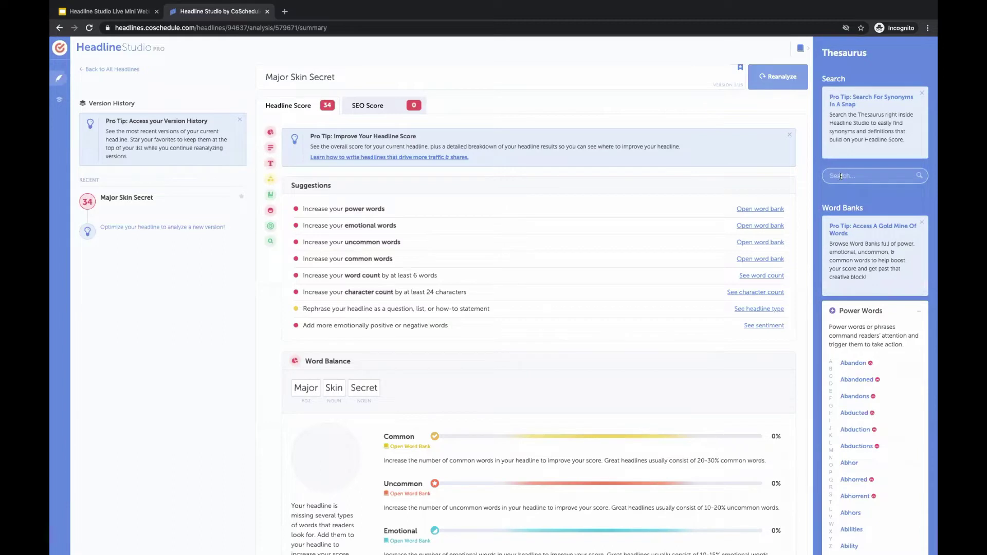
pyautogui.scroll(-3, 840, 177)
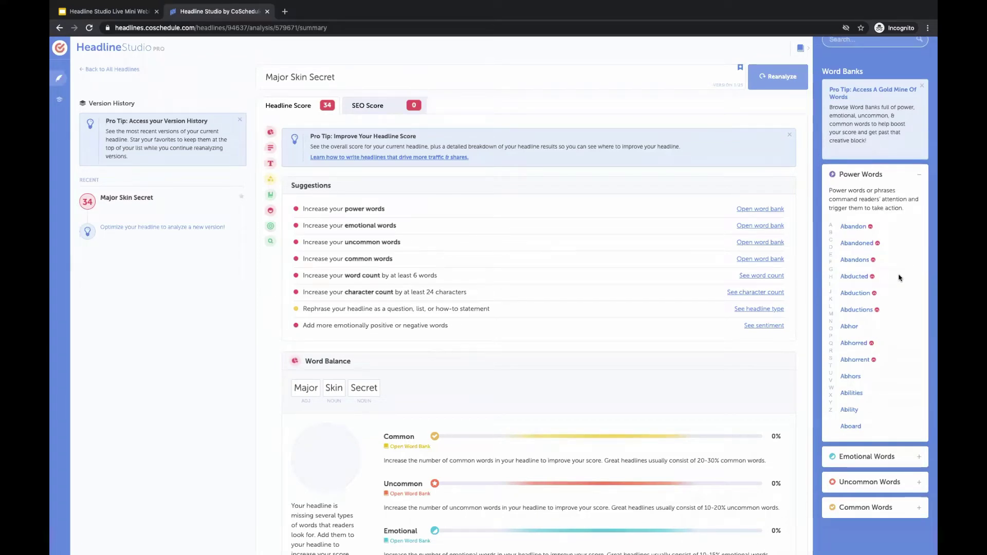
pyautogui.scroll(-1, 899, 278)
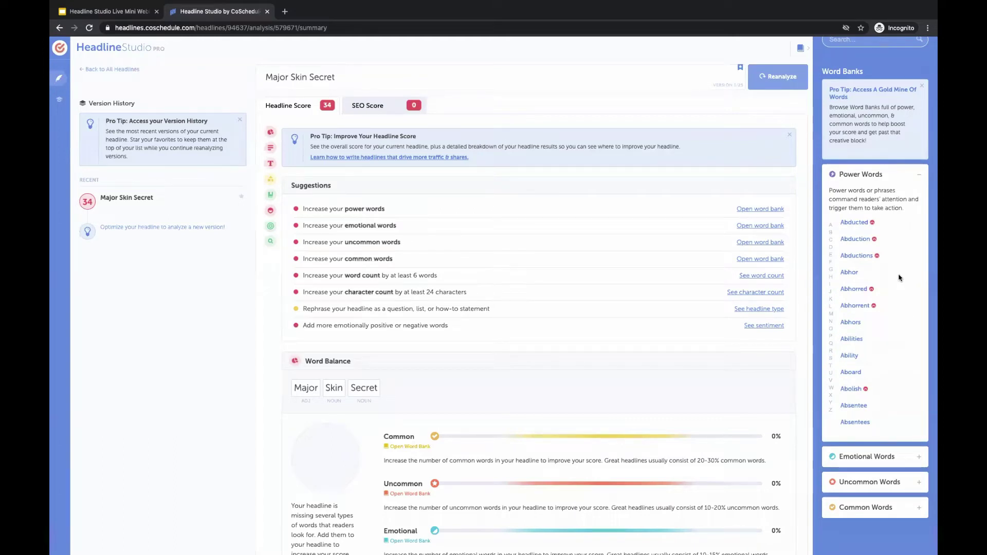
pyautogui.scroll(-2, 899, 277)
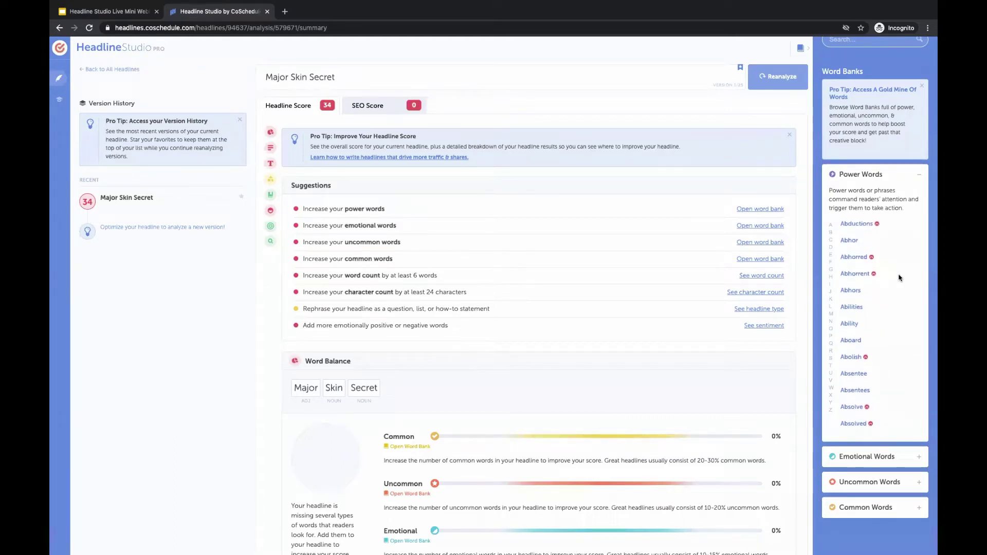
pyautogui.click(854, 462)
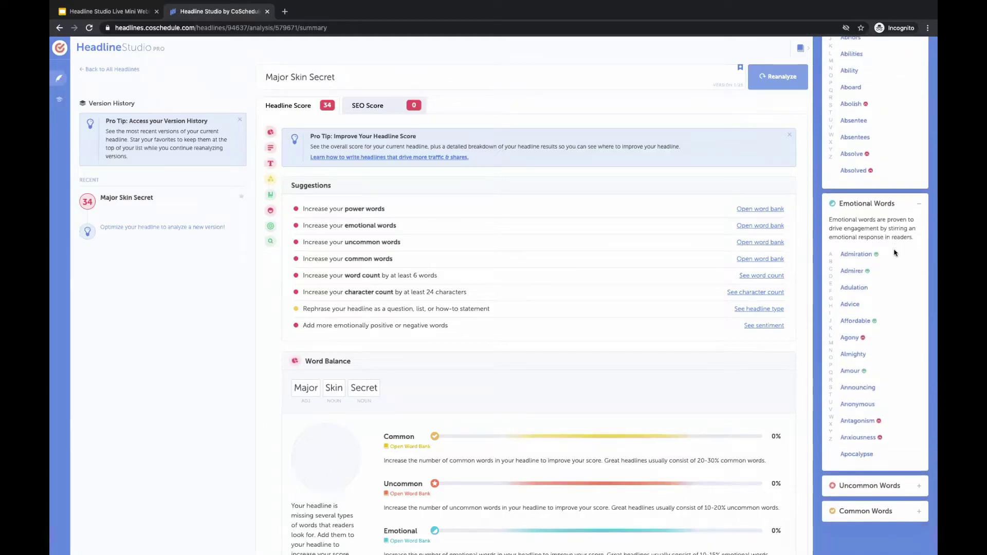
pyautogui.scroll(1, 900, 327)
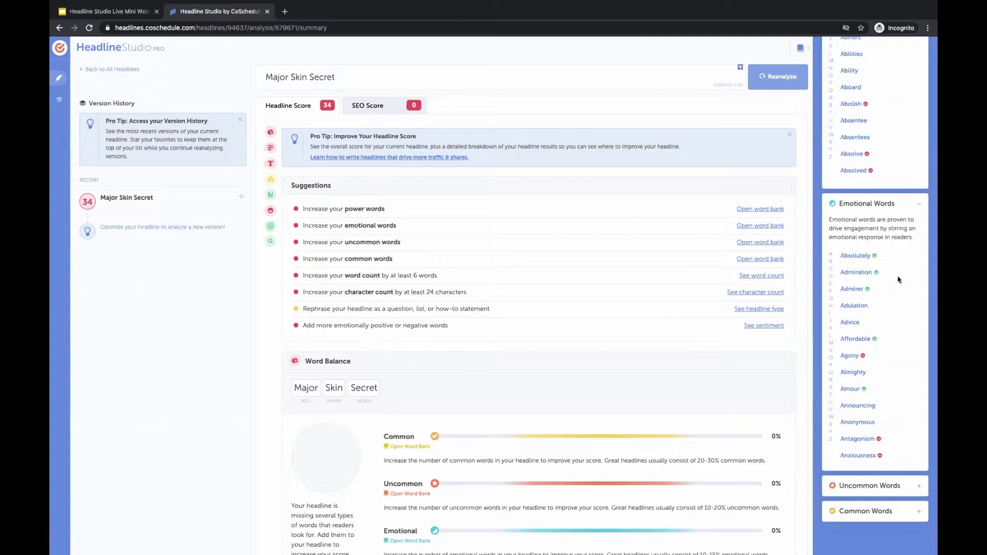
pyautogui.scroll(-1, 894, 329)
pyautogui.scroll(-1, 894, 329)
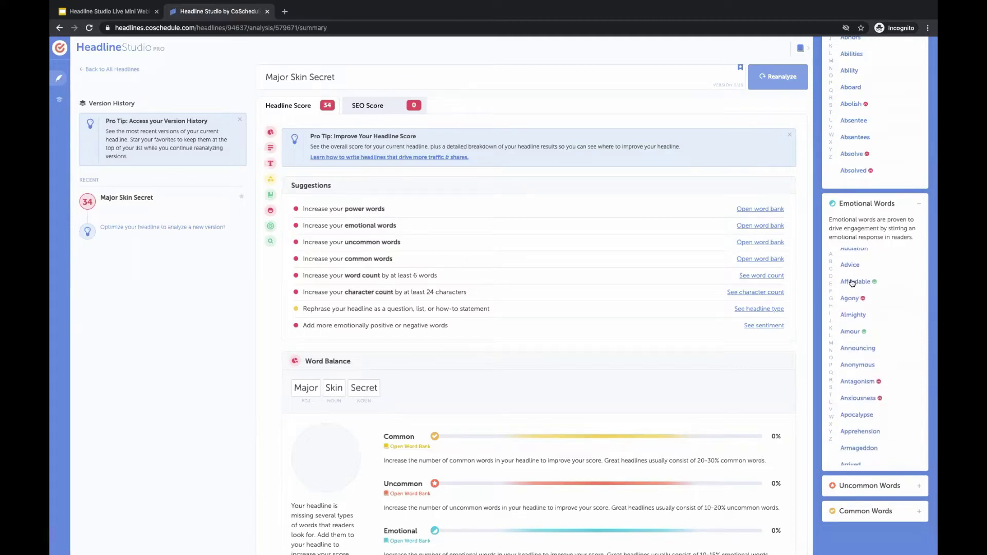
# - Check Affordable's definition, try 'Affordable Products' at the headline's start, then remove it
pyautogui.click(852, 282)
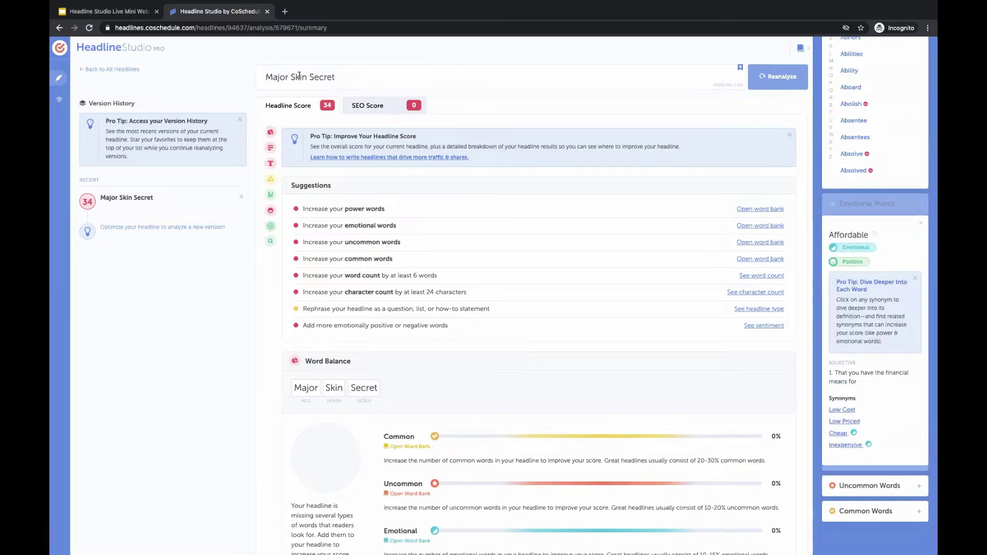
pyautogui.click(333, 79)
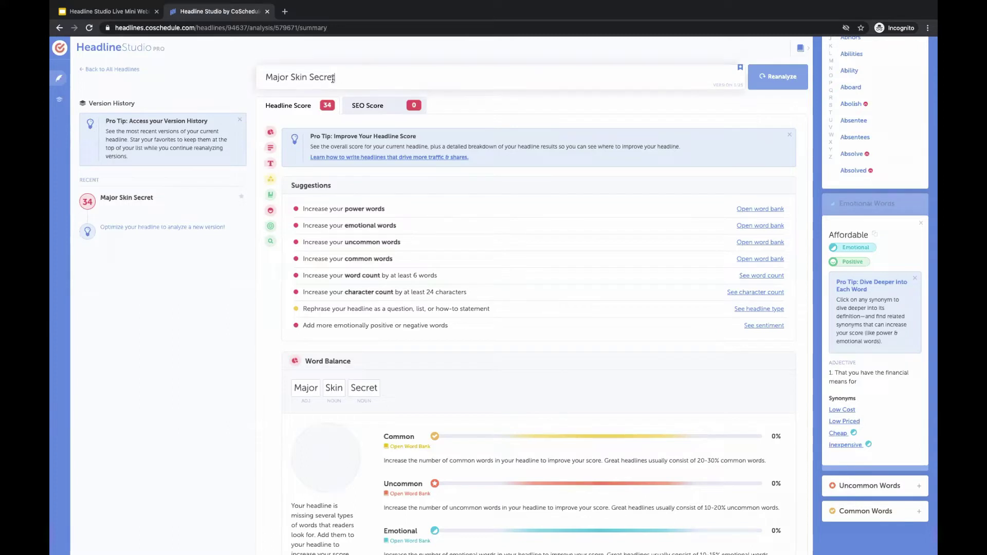
pyautogui.click(265, 76)
pyautogui.write('Affordable Products')
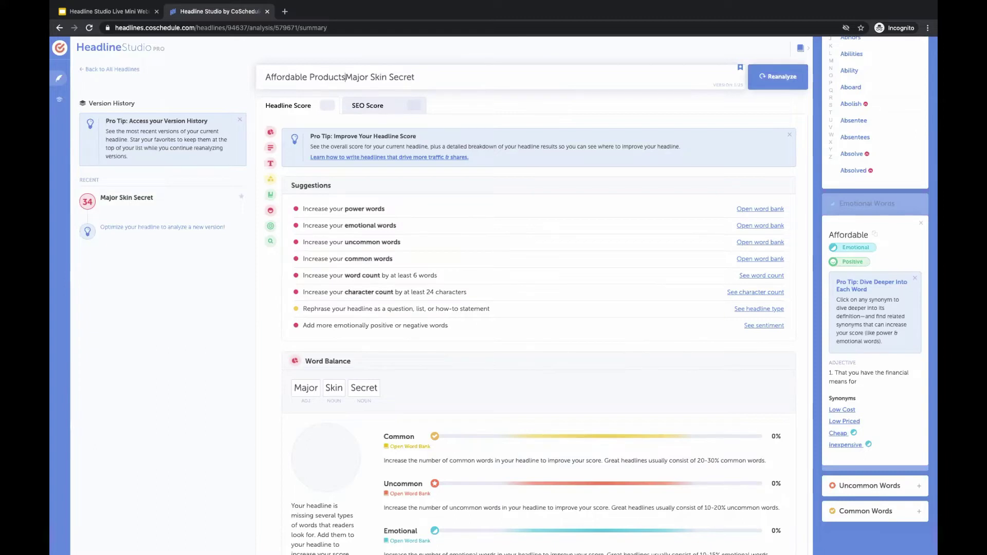
pyautogui.press('BackSpace')
pyautogui.press('BackSpace')
pyautogui.press('BackSpace')
pyautogui.press('BackSpace')
pyautogui.press('BackSpace')
pyautogui.press('BackSpace')
pyautogui.press('BackSpace')
pyautogui.press('BackSpace')
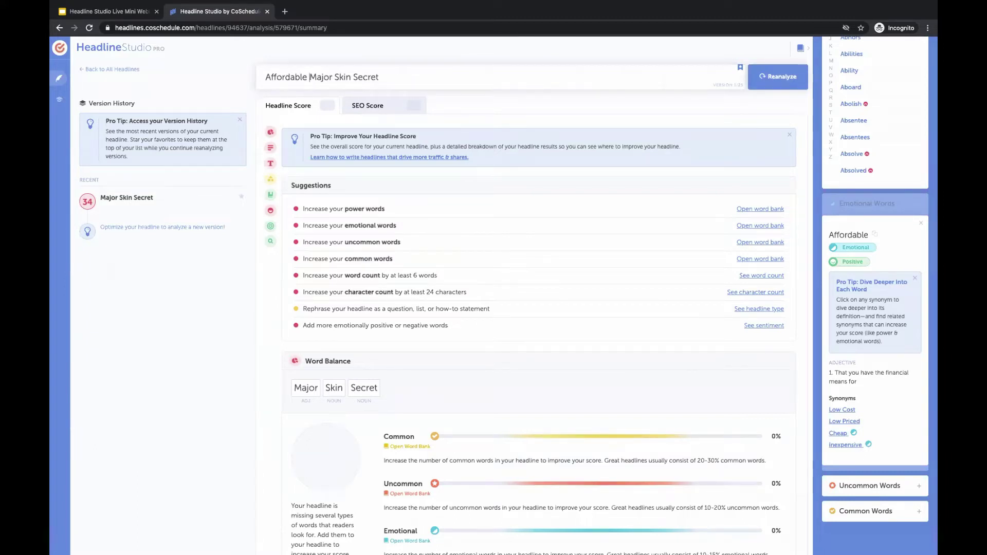
pyautogui.doubleClick(307, 77)
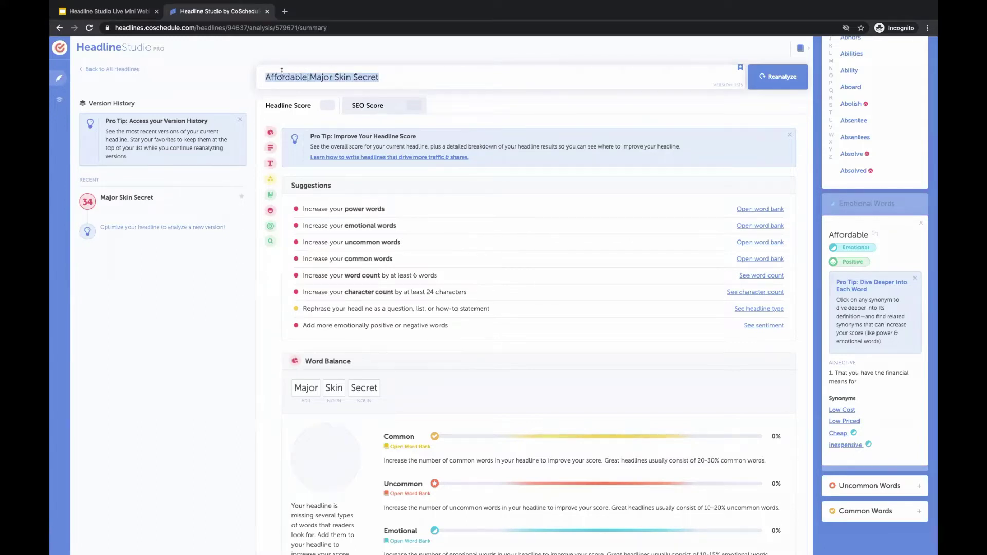
pyautogui.write('=')
pyautogui.press('BackSpace')
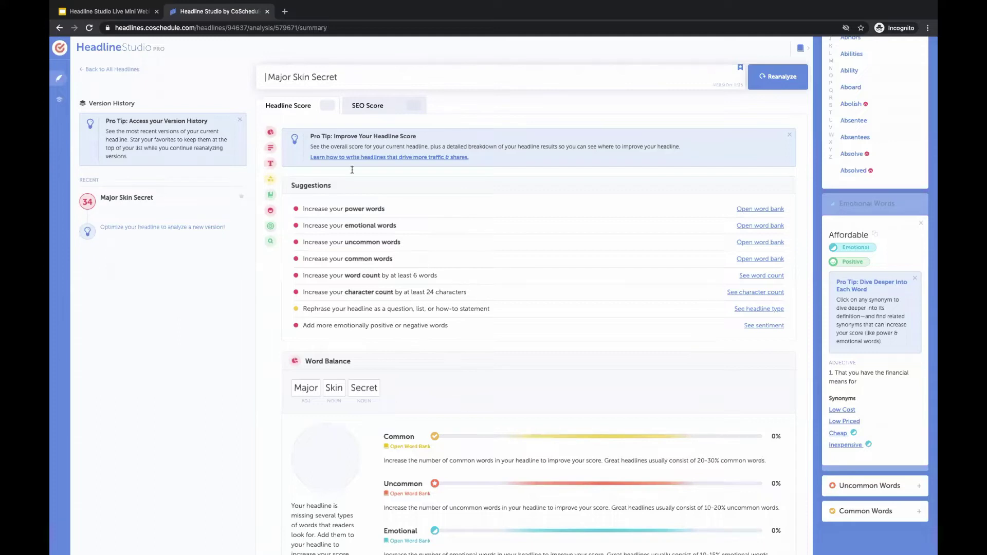
# - Prefix the headline with '13' and change 'Secret' to 'Secrets'
pyautogui.click(264, 75)
pyautogui.write('13')
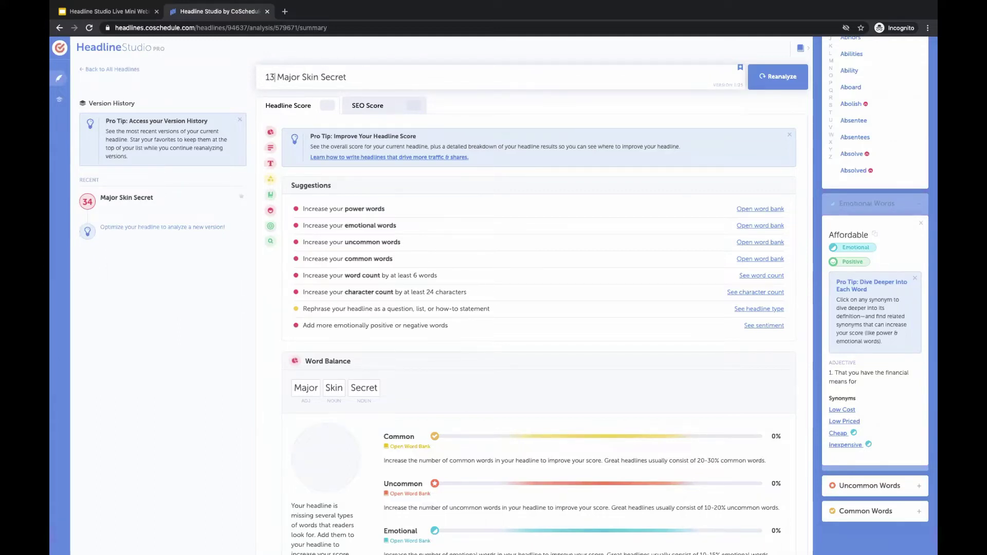
pyautogui.click(347, 77)
pyautogui.write('s')
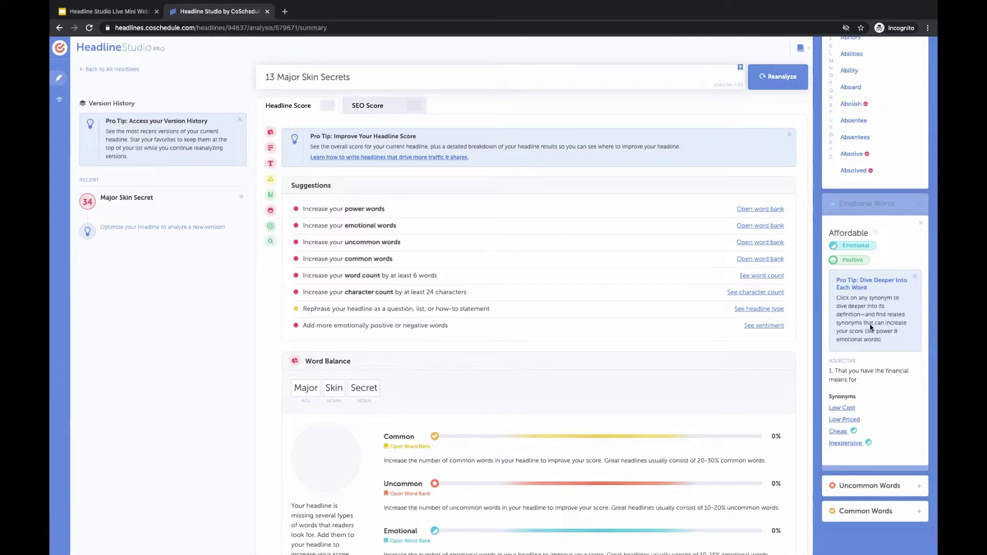
# - Close the Affordable details and add 'for More Attractive' before 'Skin' in the headline
pyautogui.click(920, 223)
pyautogui.scroll(-3, 878, 335)
pyautogui.scroll(-6, 878, 334)
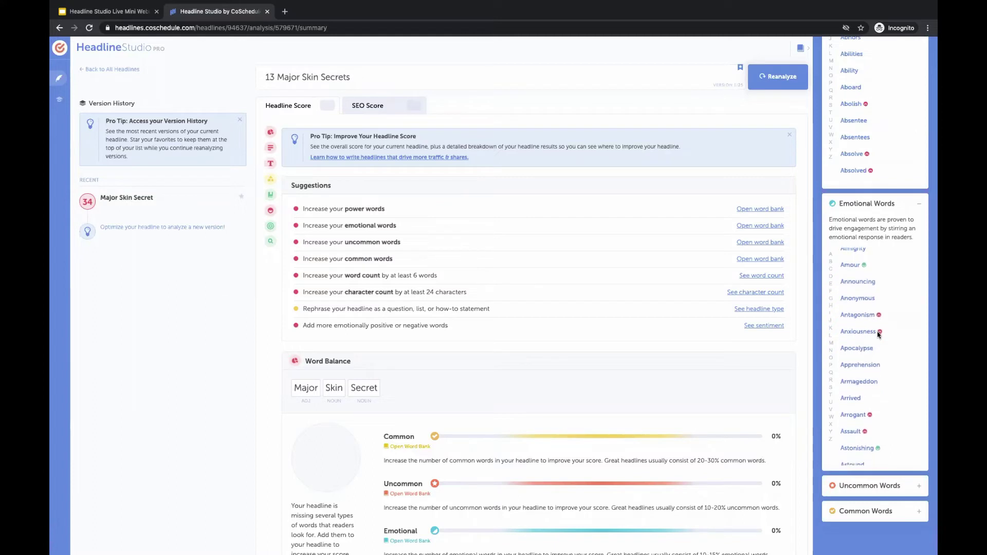
pyautogui.scroll(-3, 899, 362)
pyautogui.scroll(-4, 899, 362)
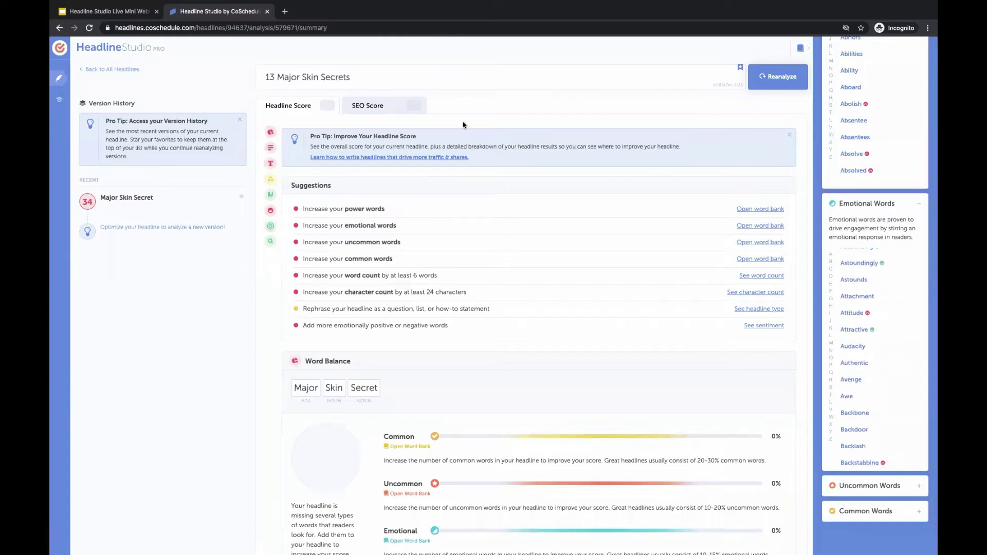
pyautogui.click(383, 76)
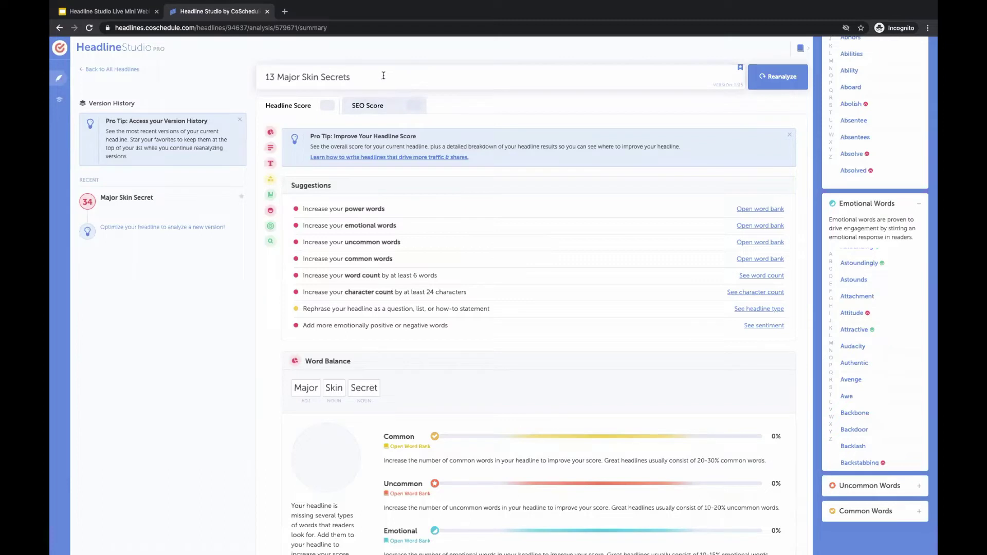
pyautogui.write('for More Attractive')
pyautogui.click(773, 78)
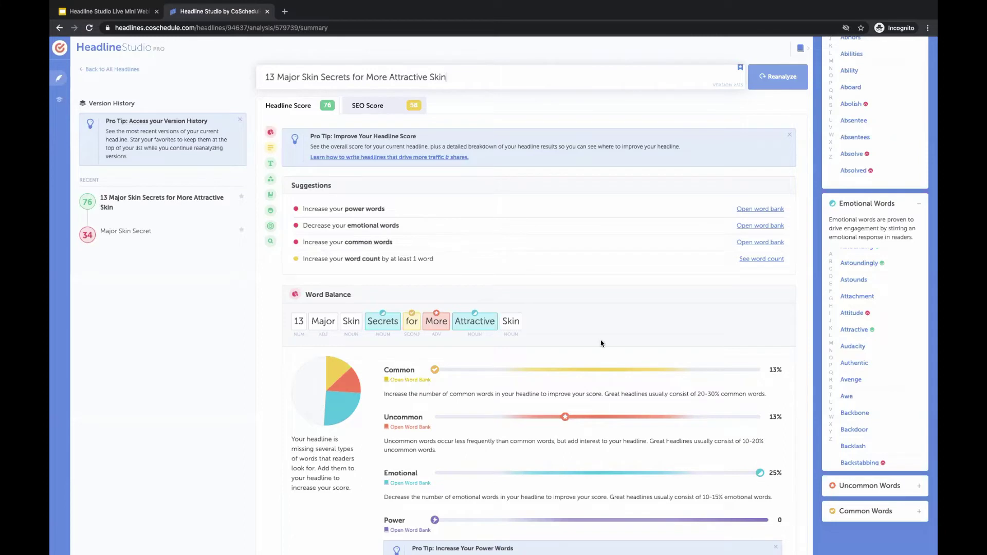
pyautogui.scroll(-2, 600, 343)
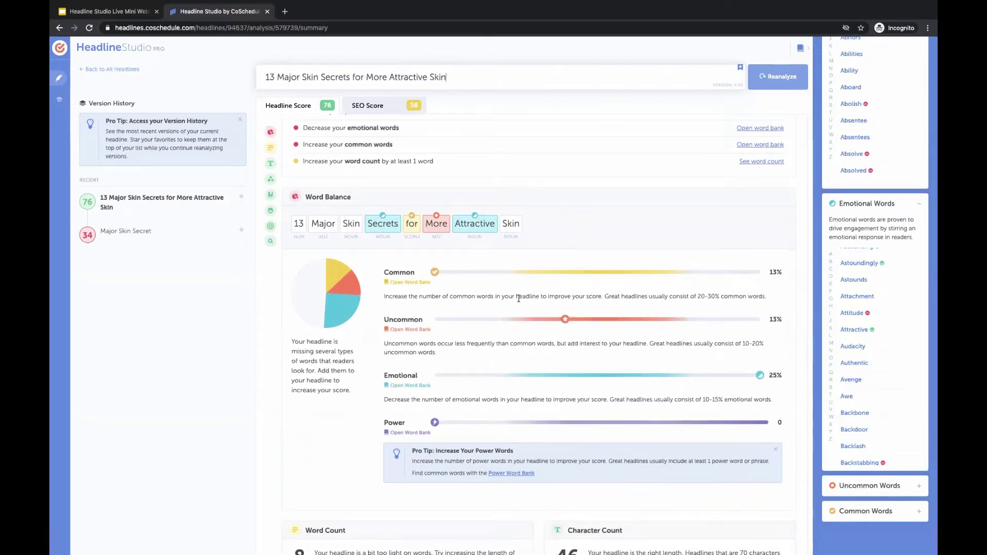
pyautogui.scroll(1, 511, 160)
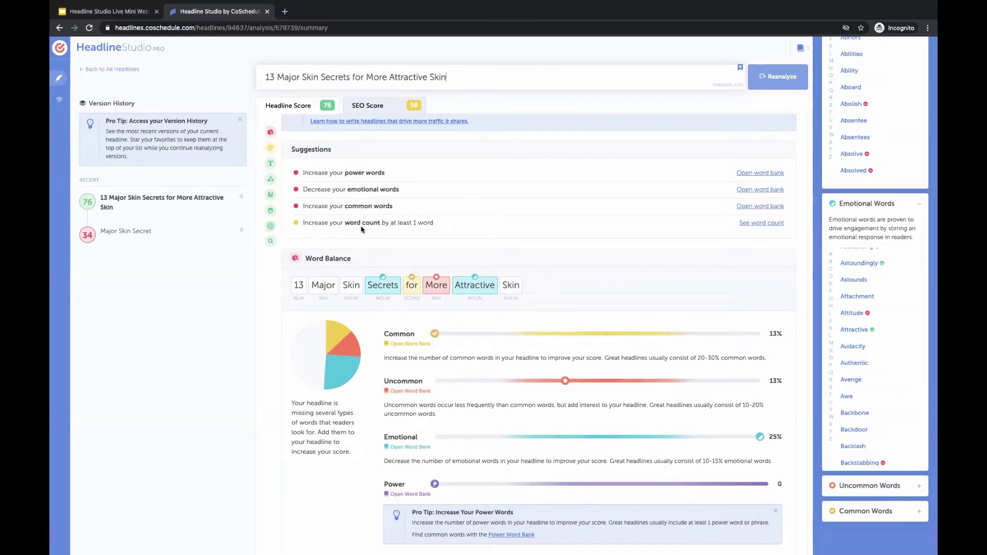
pyautogui.click(874, 510)
pyautogui.scroll(-2, 878, 407)
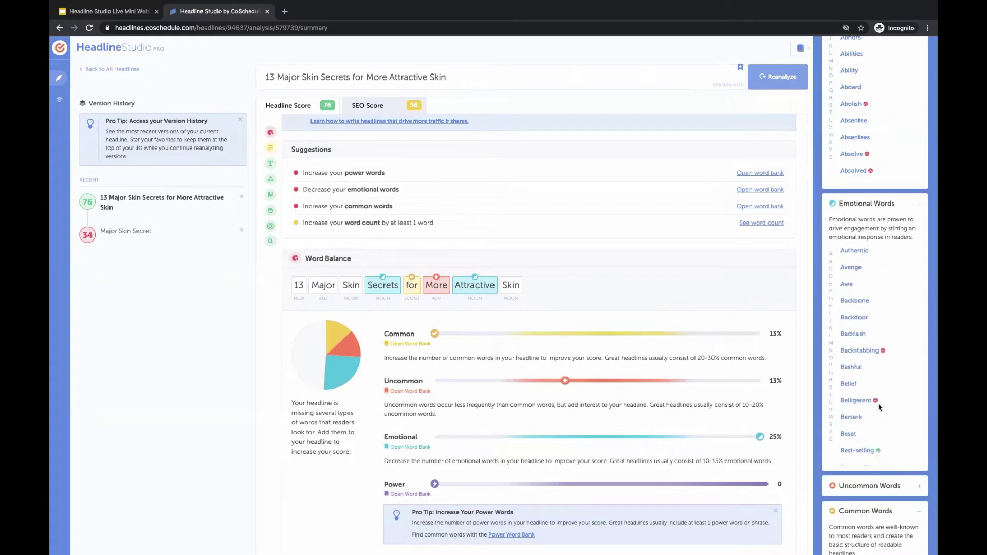
pyautogui.scroll(-3, 880, 436)
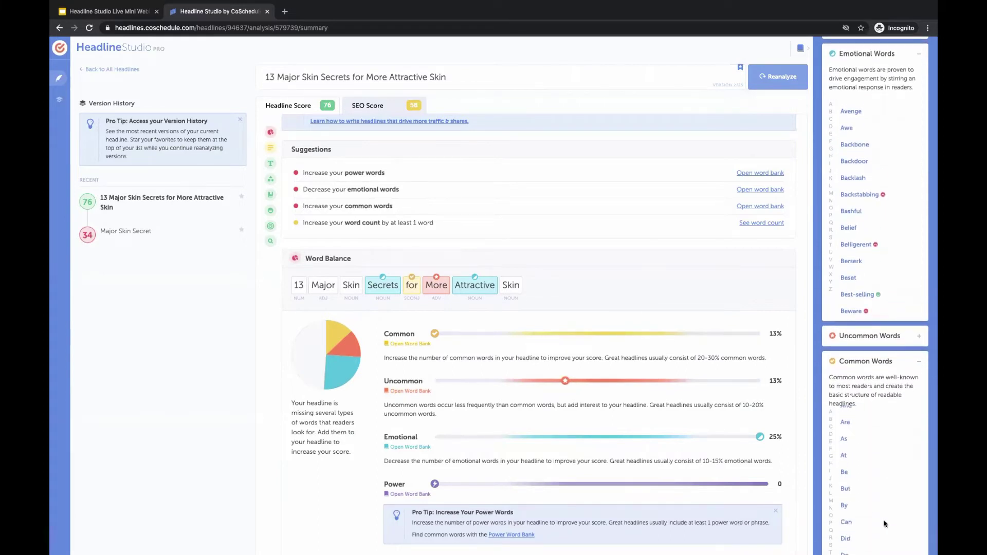
pyautogui.scroll(2, 845, 340)
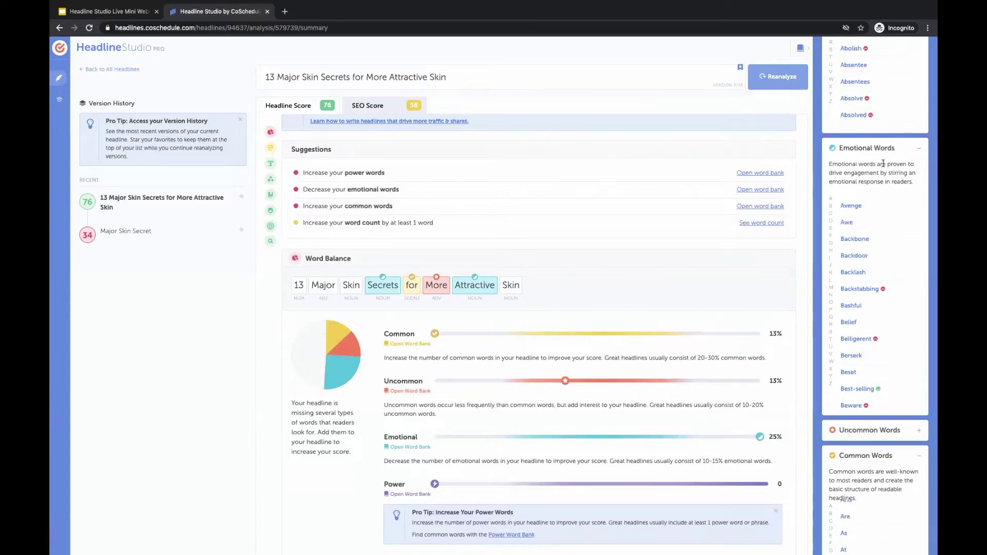
pyautogui.scroll(-3, 868, 170)
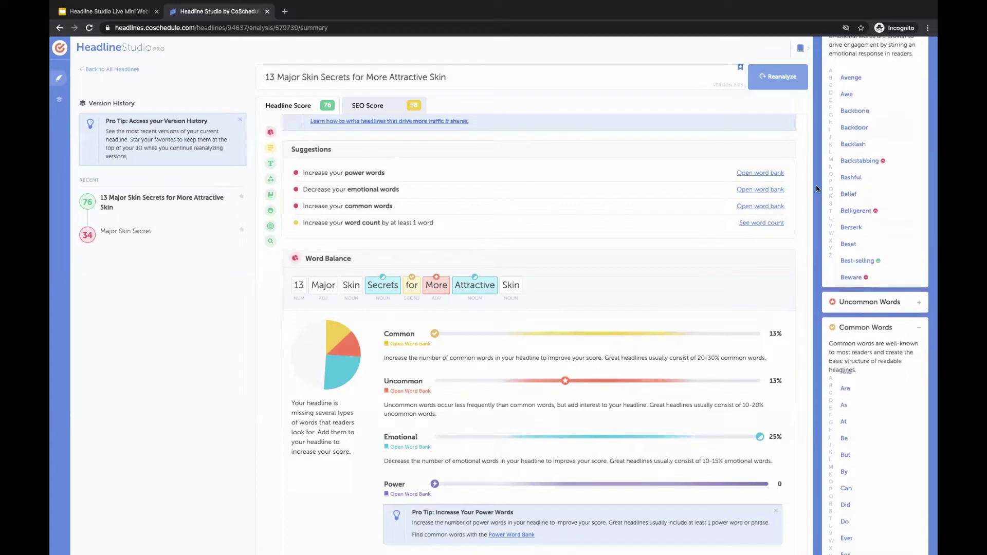
pyautogui.scroll(1, 863, 244)
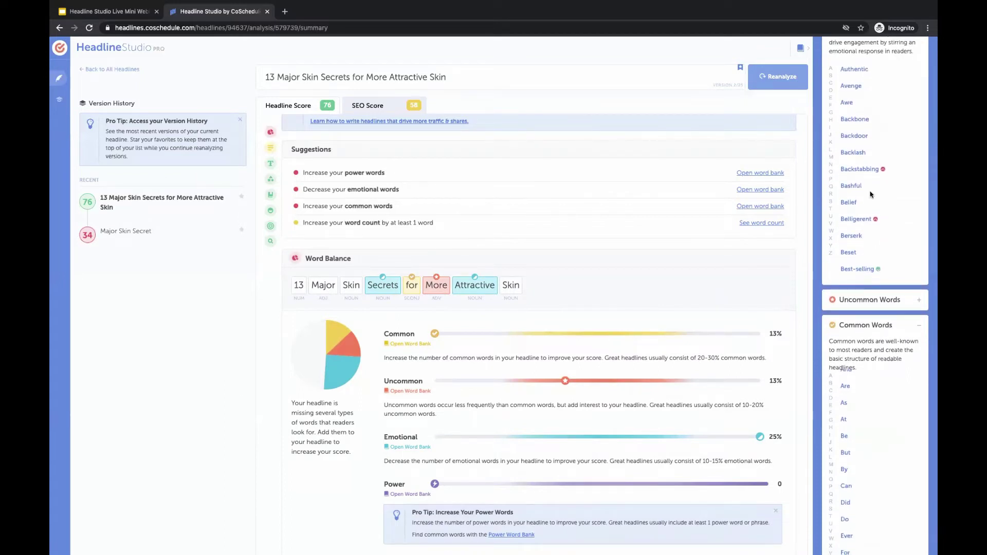
pyautogui.moveTo(882, 170)
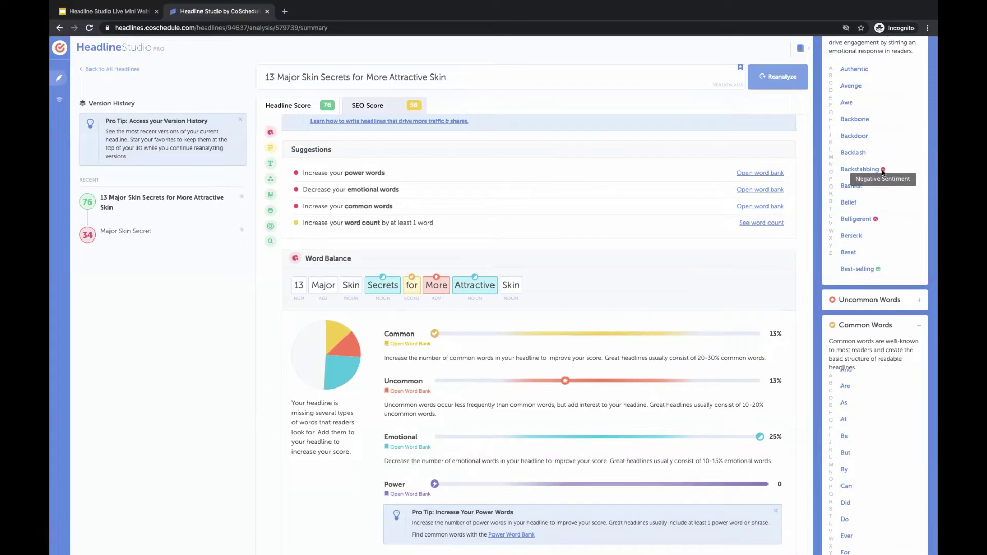
pyautogui.moveTo(877, 271)
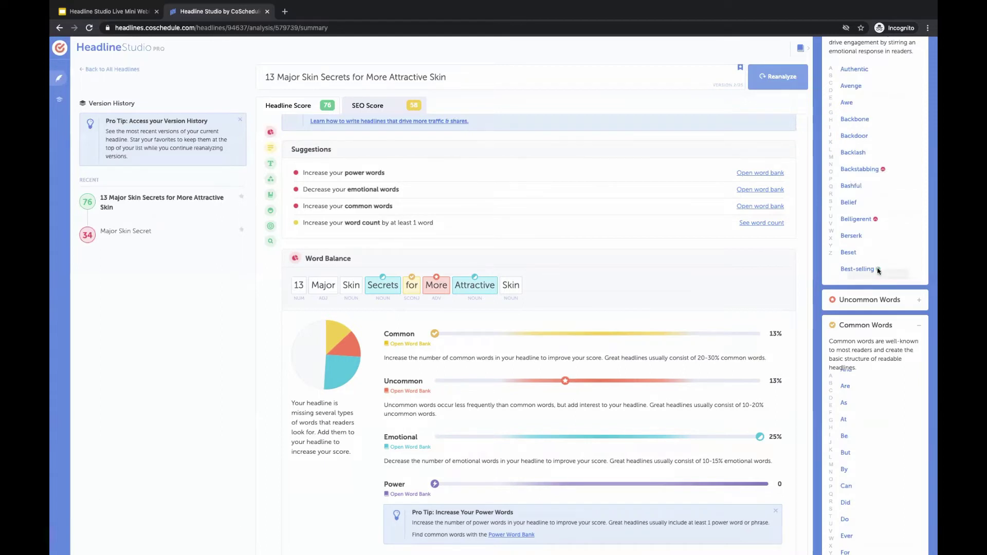
pyautogui.scroll(-6, 567, 327)
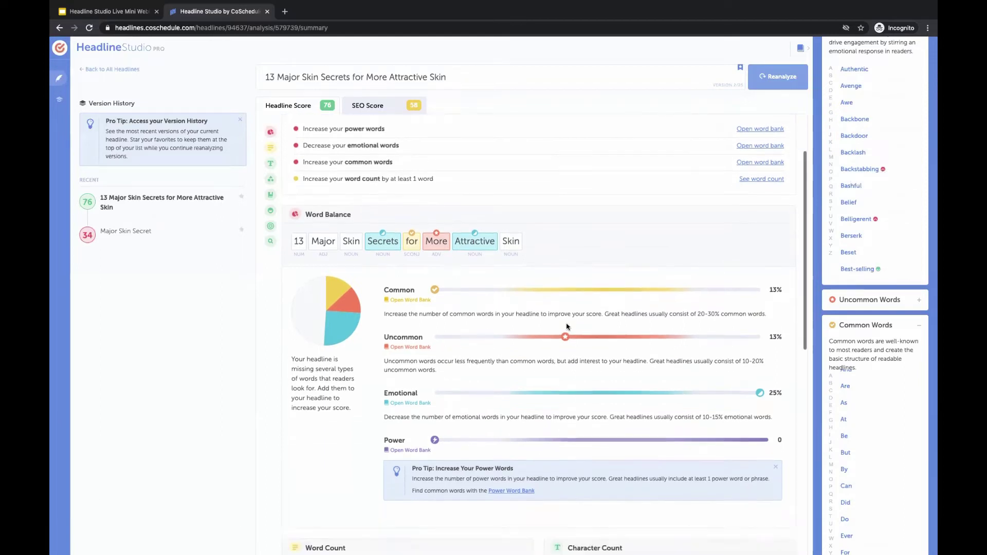
pyautogui.scroll(-3, 567, 327)
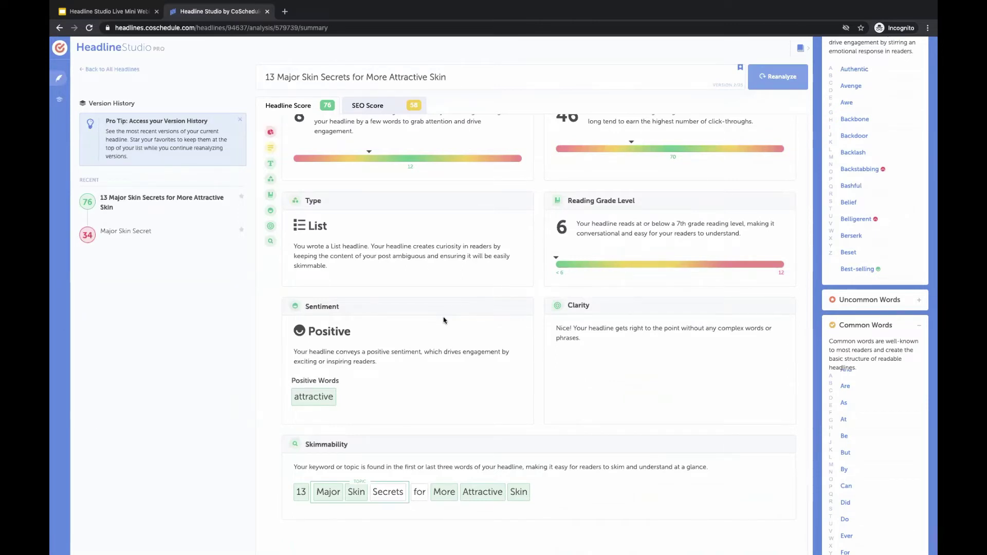
pyautogui.scroll(6, 526, 239)
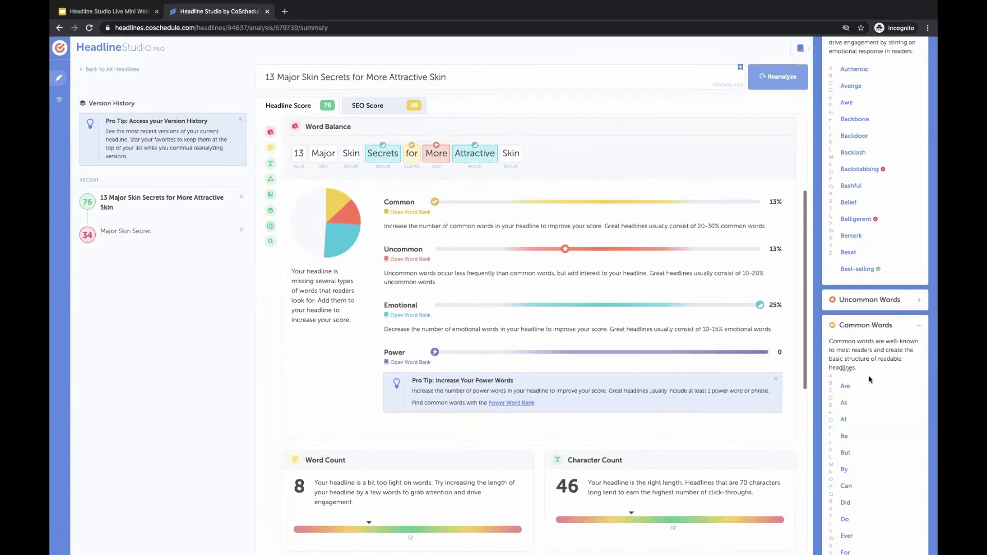
pyautogui.scroll(-2, 893, 405)
pyautogui.scroll(-1, 889, 413)
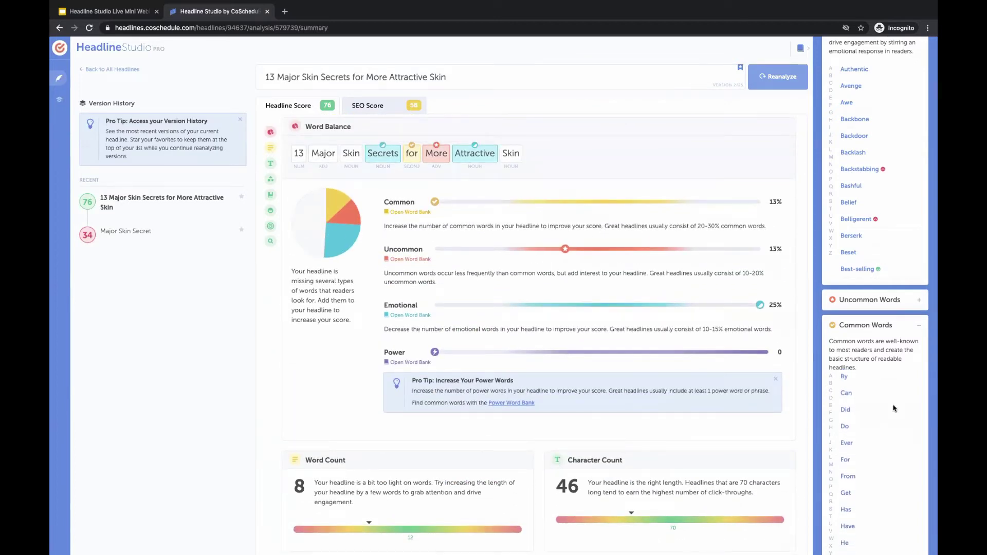
pyautogui.scroll(-2, 870, 441)
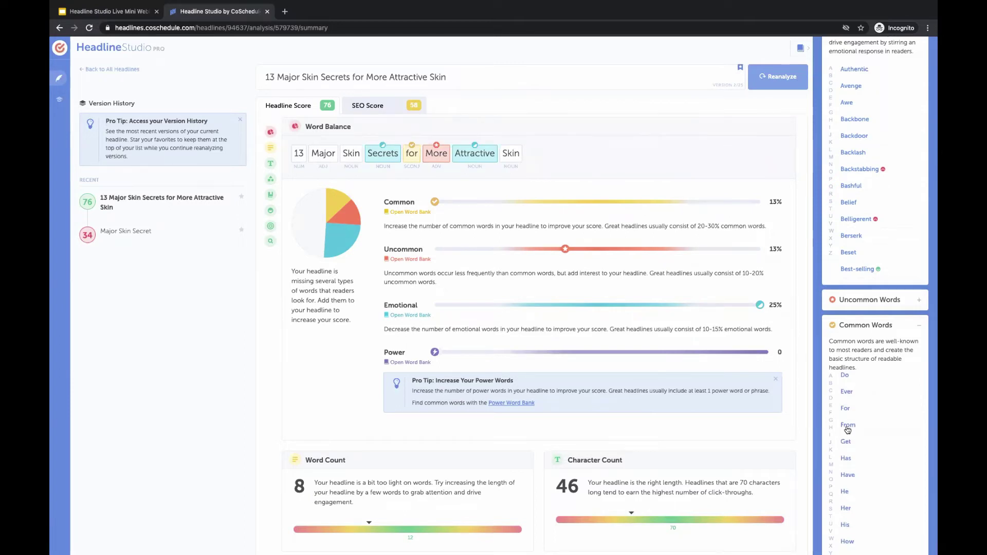
# - Insert 'From Experts' before 'for' in the headline and look up the common word From
pyautogui.click(352, 77)
pyautogui.write('From Experts')
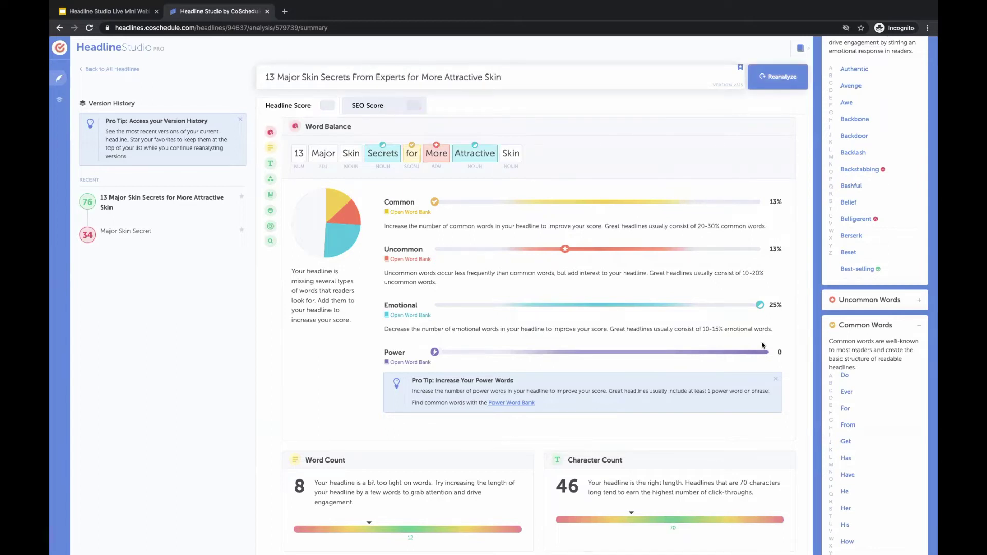
pyautogui.click(848, 426)
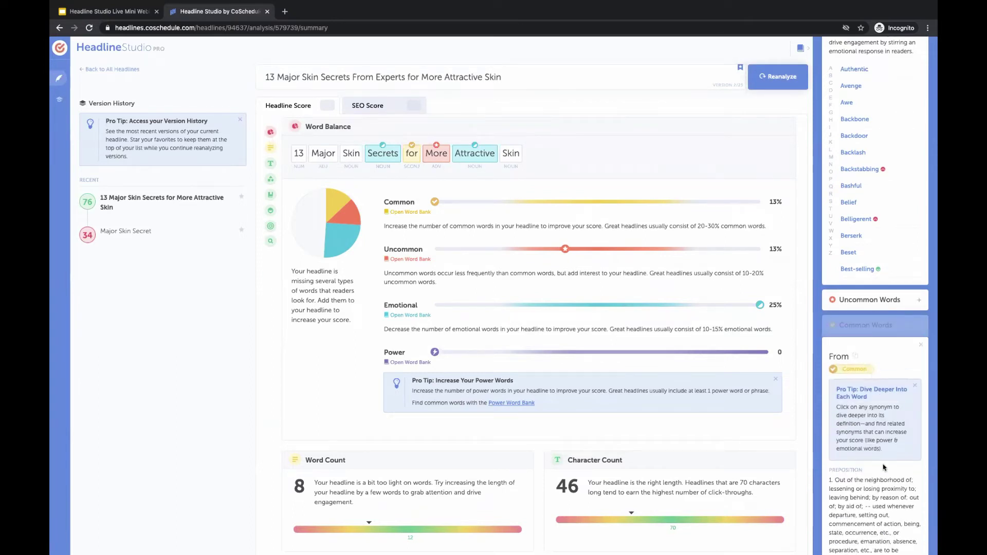
pyautogui.scroll(-1, 882, 463)
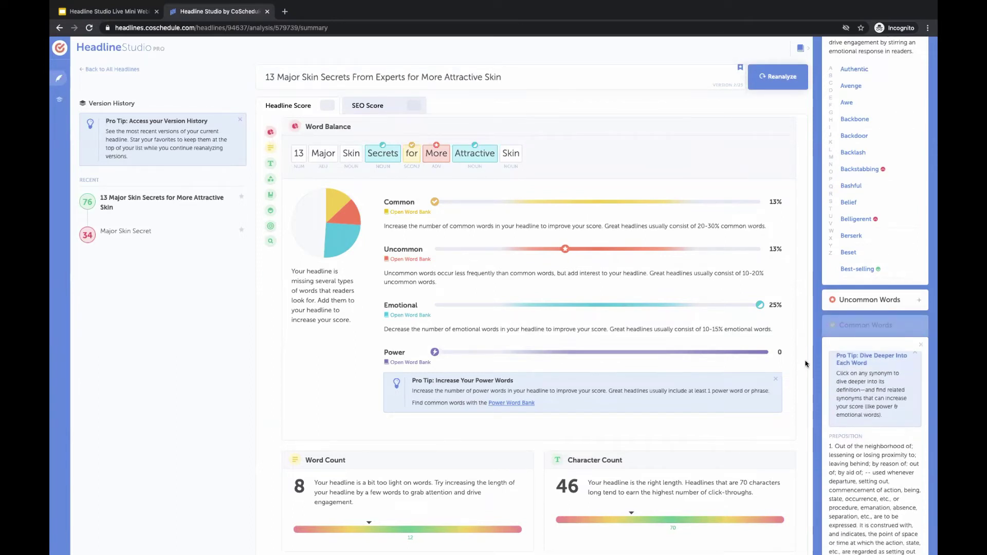
pyautogui.scroll(-1, 806, 364)
pyautogui.scroll(-2, 866, 389)
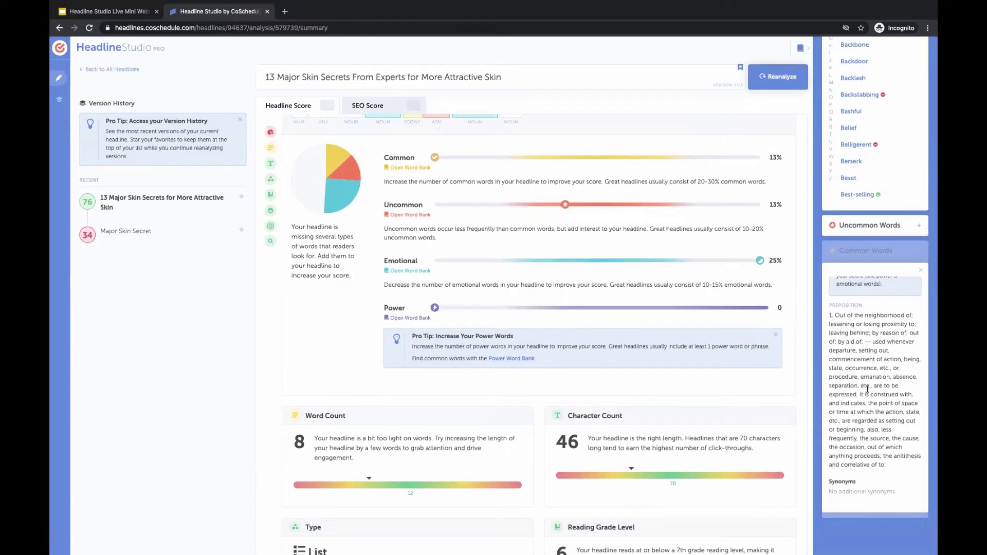
pyautogui.scroll(3, 862, 376)
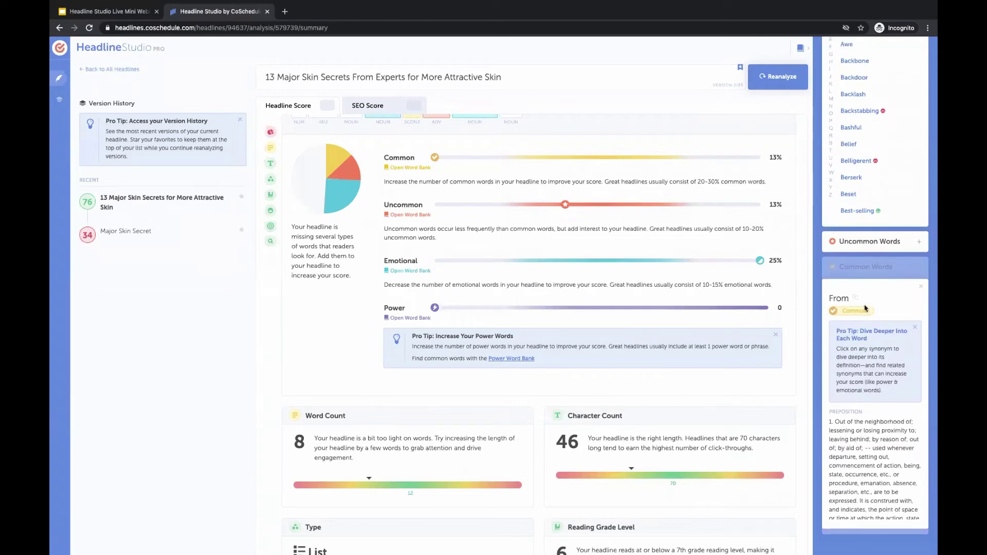
pyautogui.scroll(5, 574, 180)
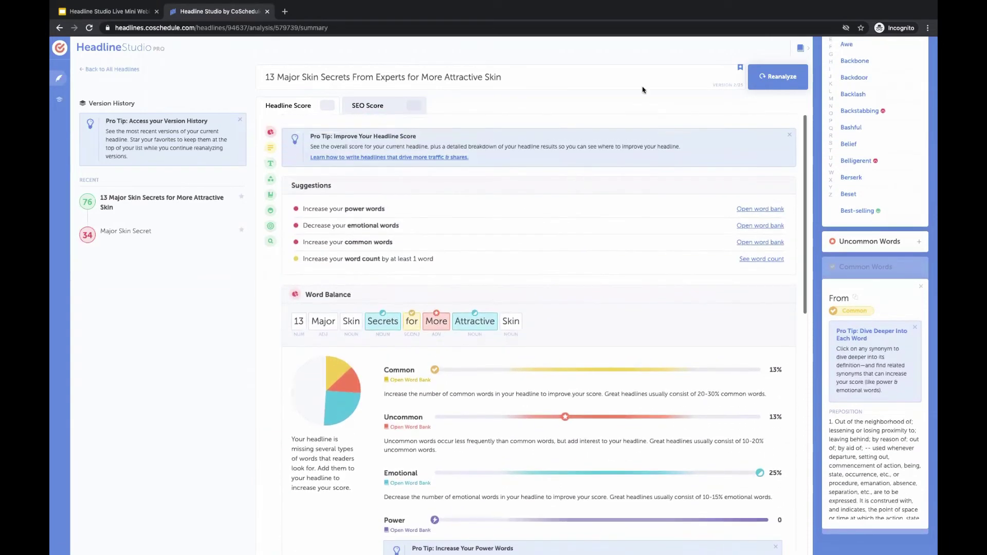
# - Reanalyze the revised headline, which lands on a 'Whoops!' error page
pyautogui.click(761, 76)
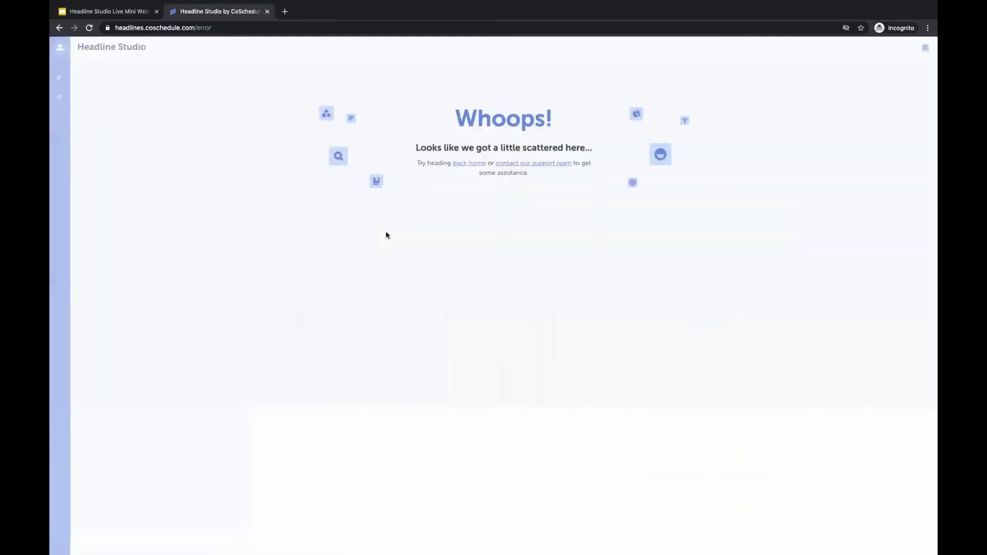
# - Return to the new headline's analysis, now scoring 85 with SEO 98
pyautogui.click(104, 42)
pyautogui.click(58, 29)
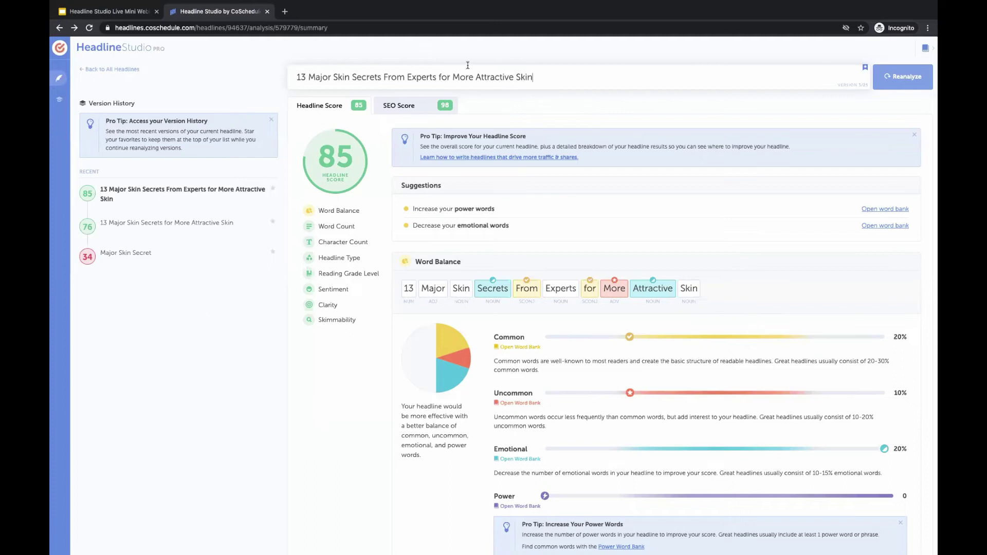
# - Show the SEO Score tab with the 98 score, search preview and competition
pyautogui.click(407, 105)
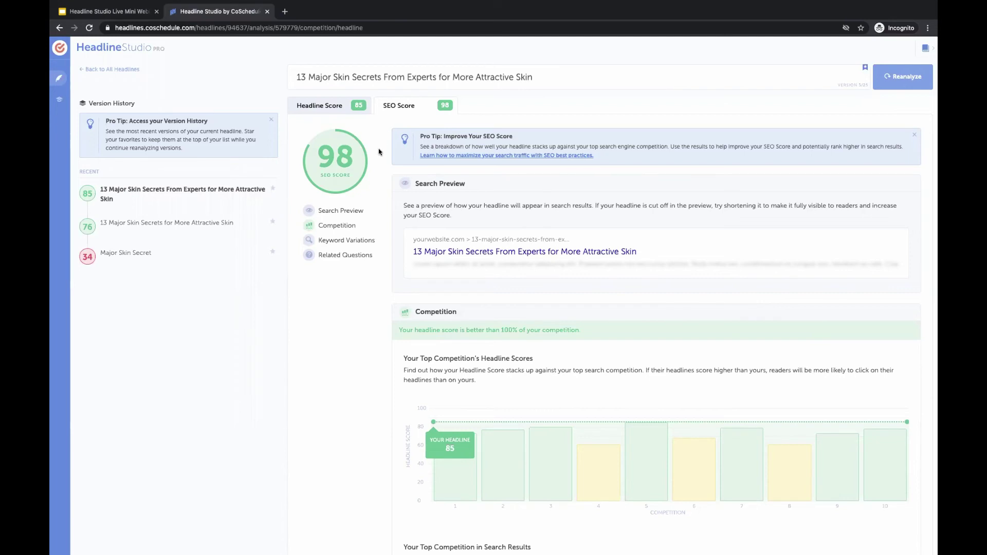
pyautogui.scroll(-1, 379, 152)
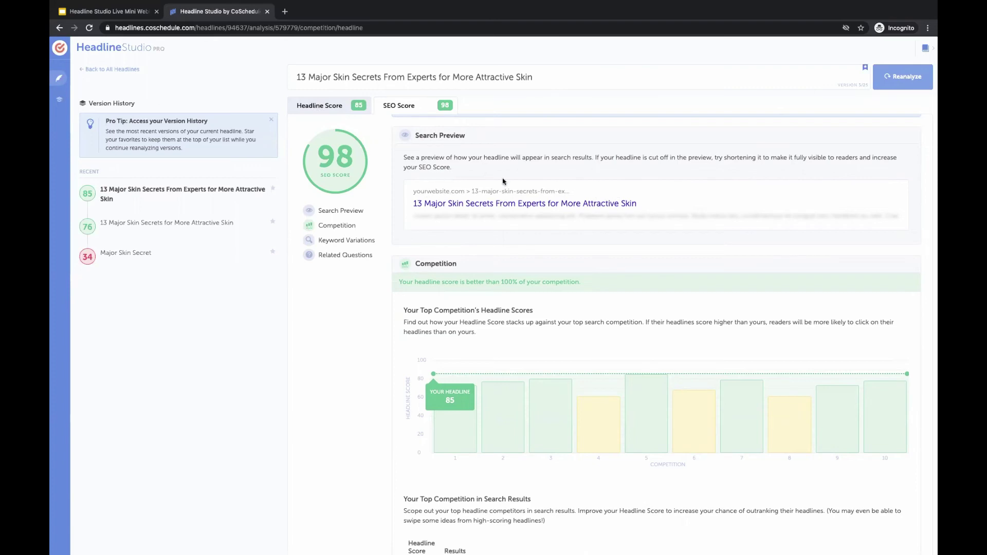
pyautogui.scroll(-3, 591, 224)
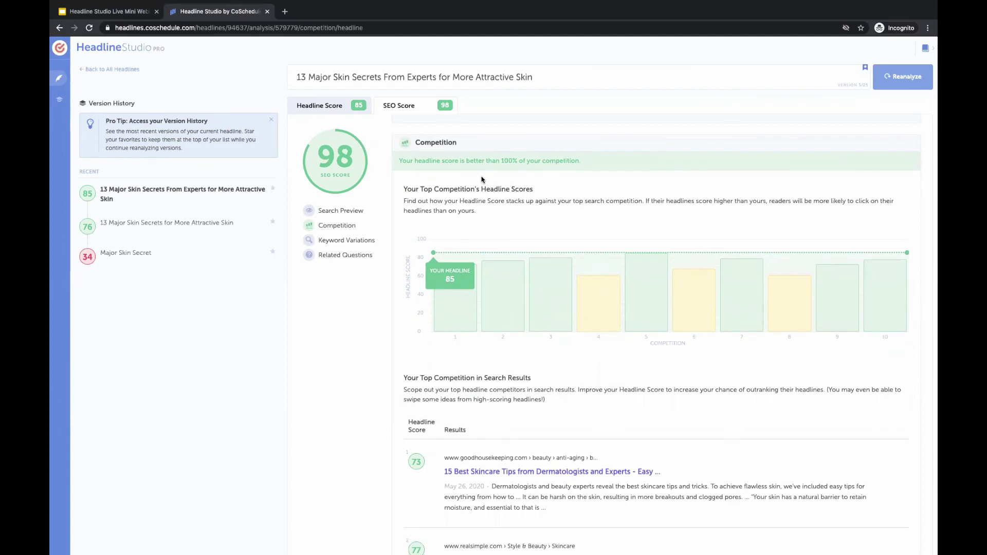
pyautogui.scroll(-3, 394, 406)
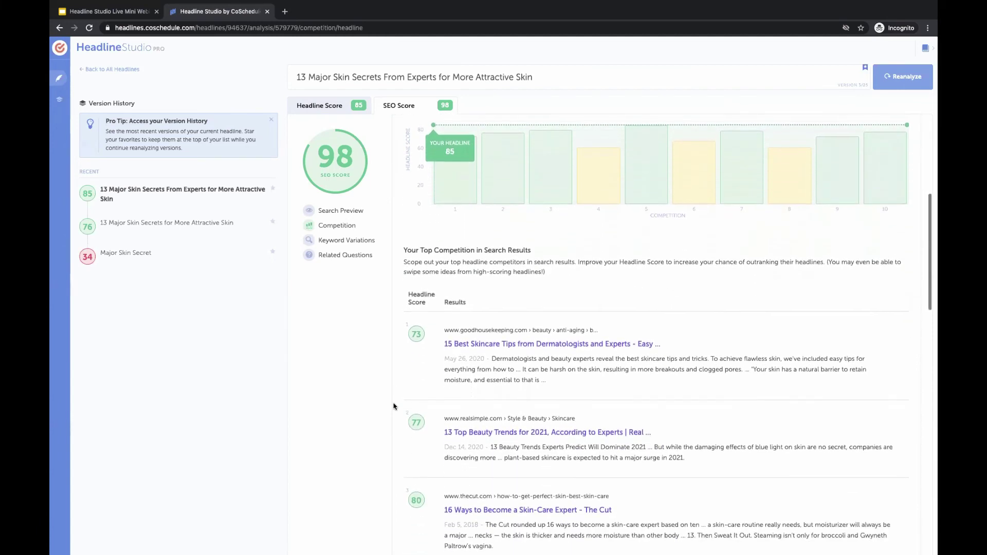
pyautogui.scroll(-2, 395, 406)
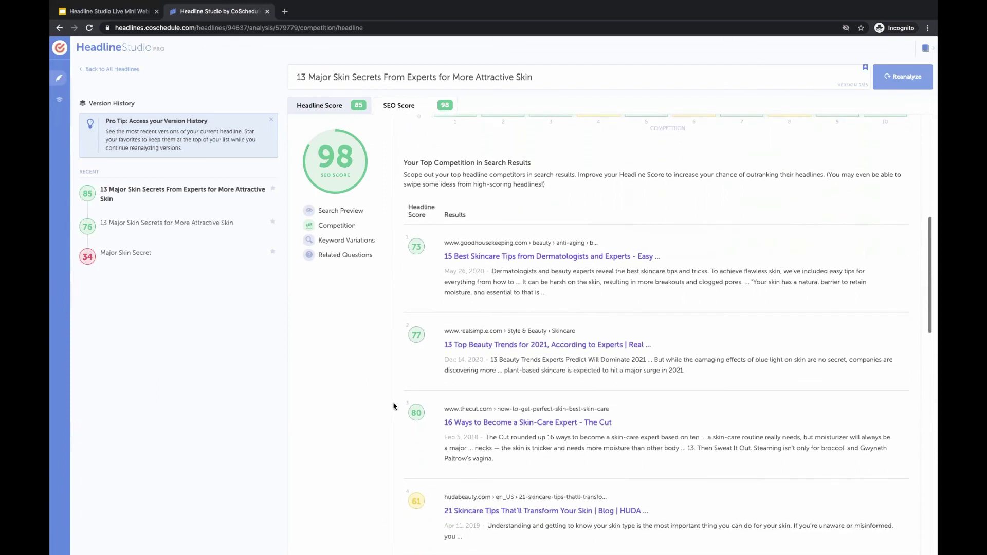
pyautogui.scroll(-1, 394, 406)
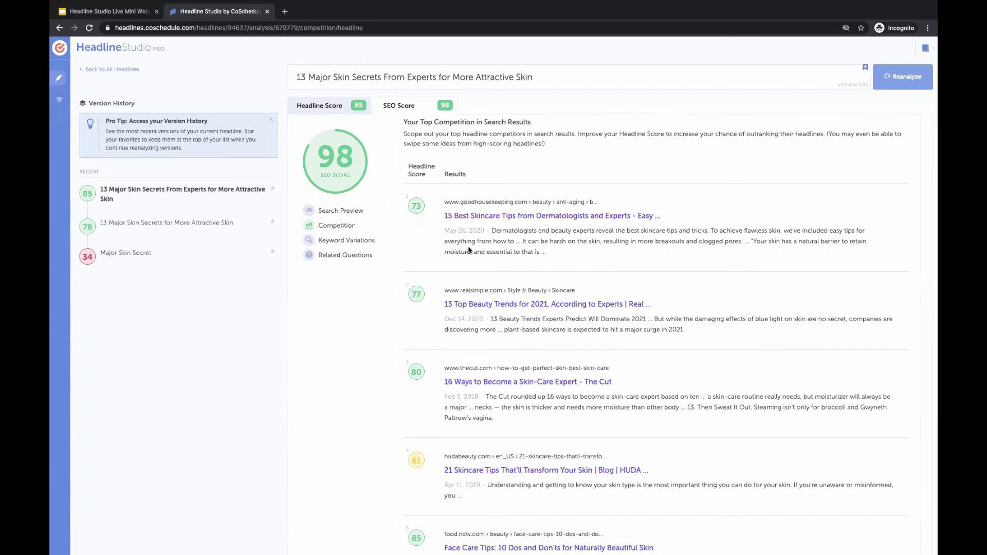
pyautogui.scroll(-1, 416, 246)
pyautogui.scroll(-1, 416, 246)
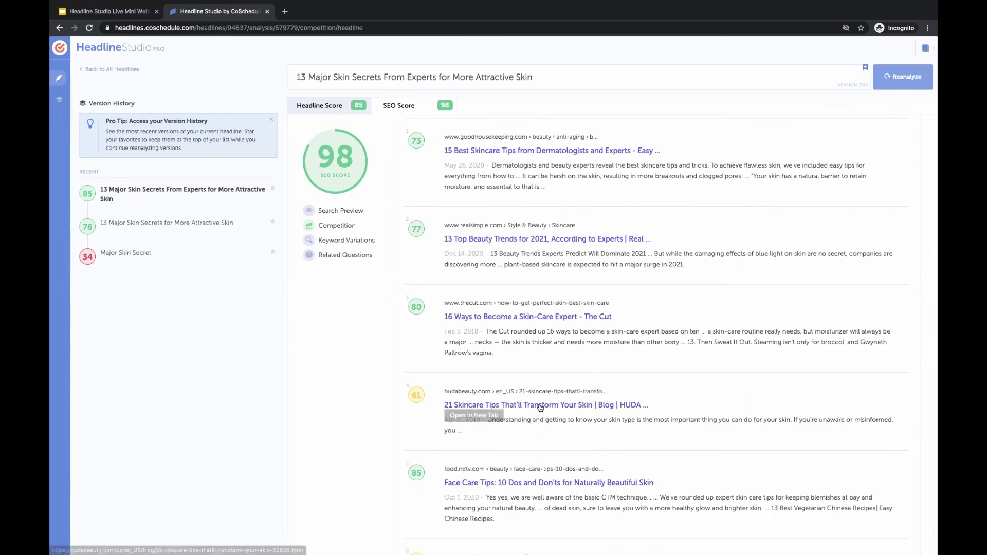
pyautogui.scroll(-2, 572, 432)
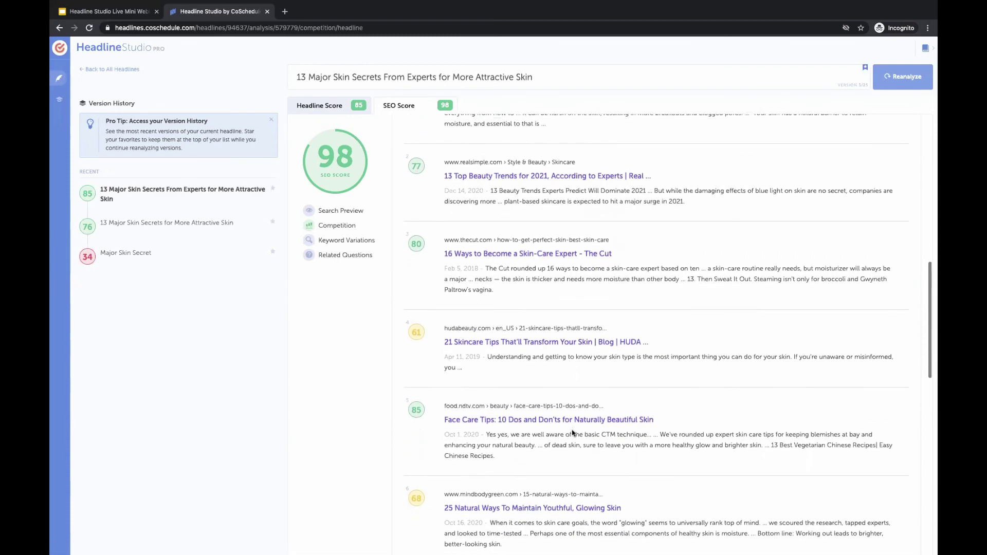
pyautogui.scroll(-2, 571, 433)
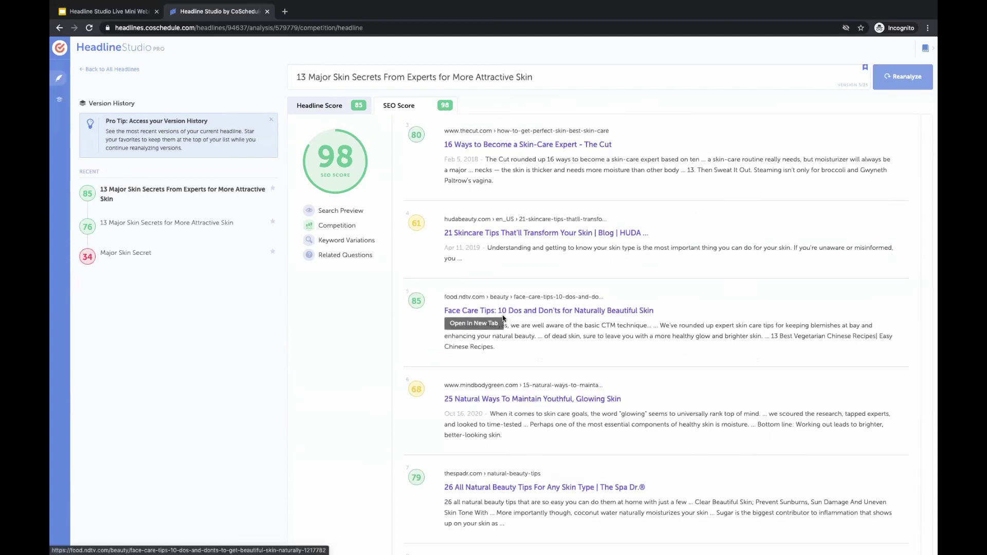
pyautogui.scroll(-8, 468, 411)
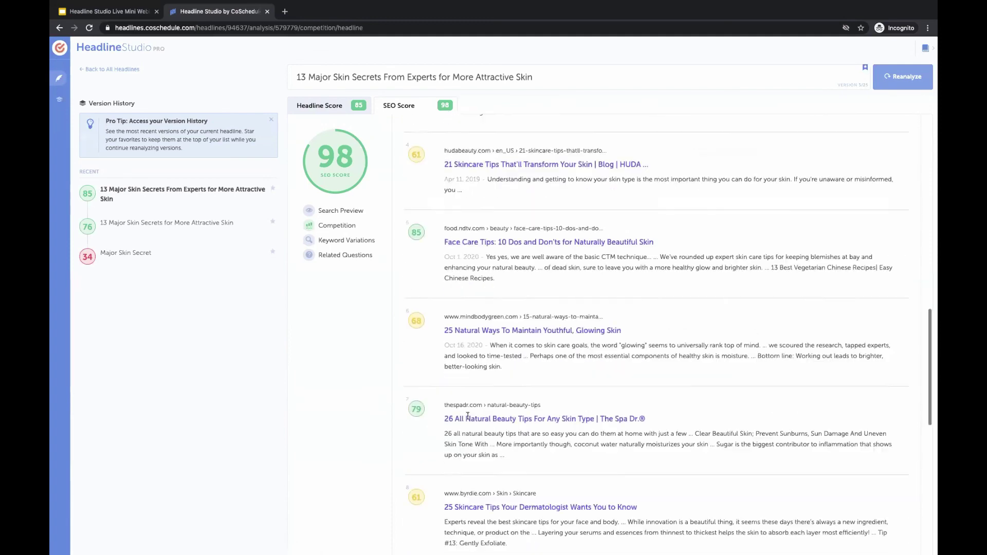
pyautogui.scroll(-5, 468, 419)
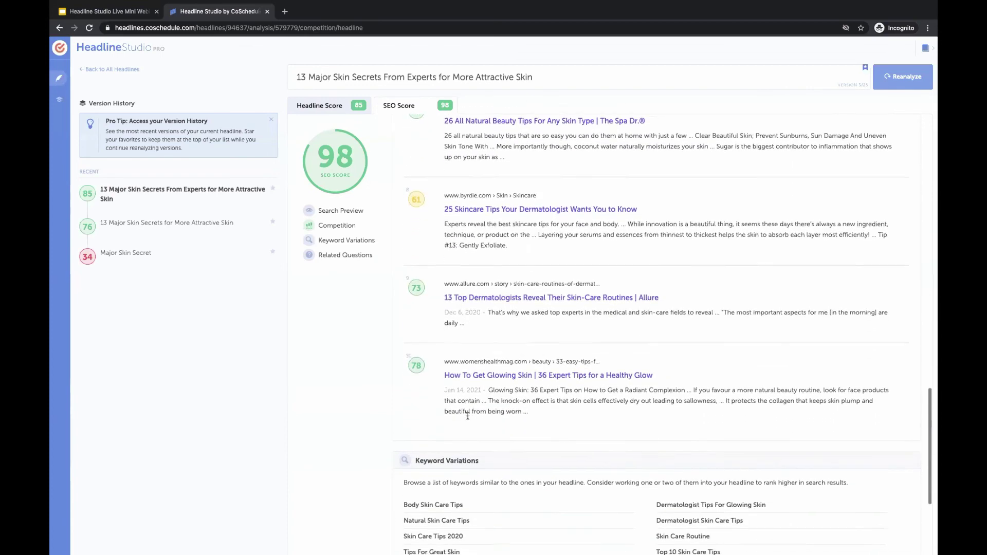
pyautogui.scroll(-1, 468, 419)
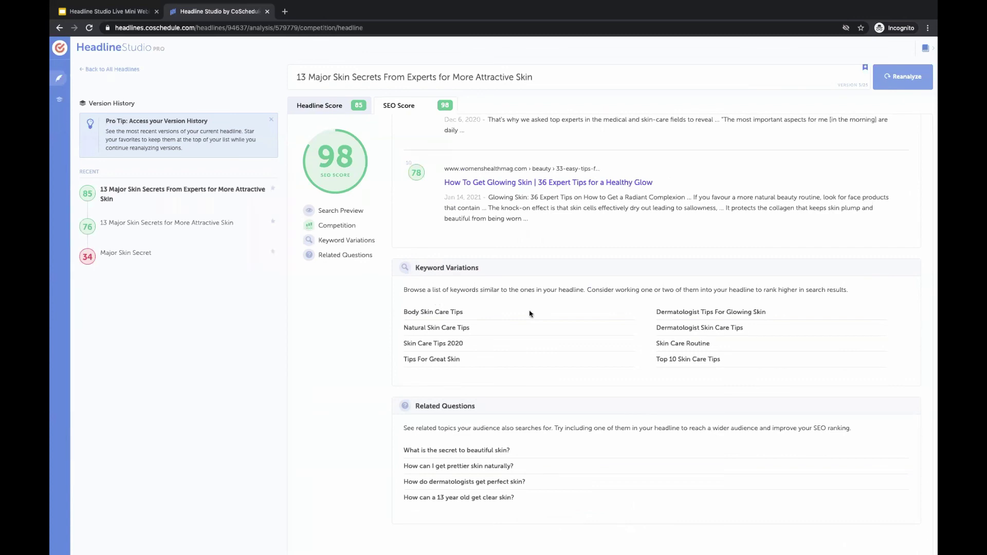
pyautogui.scroll(-1, 529, 314)
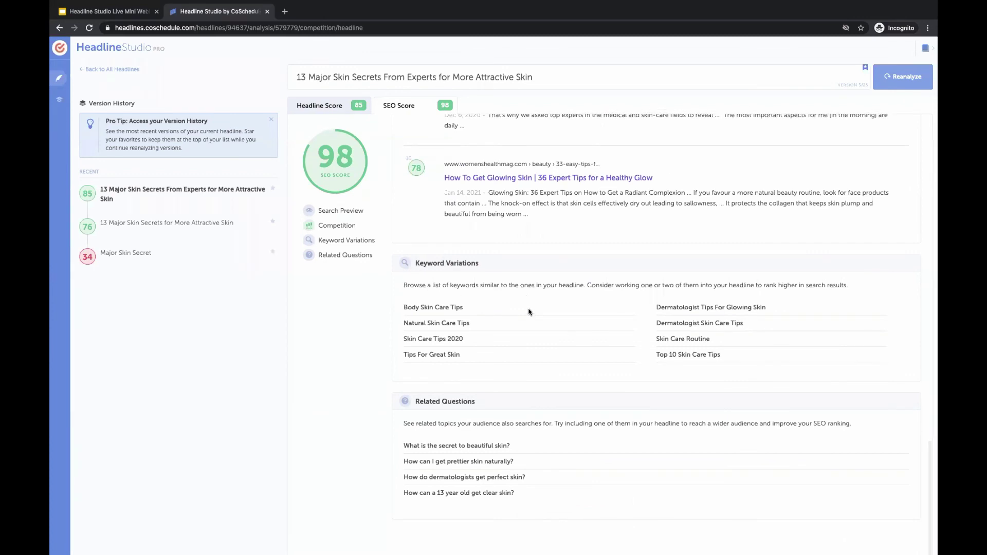